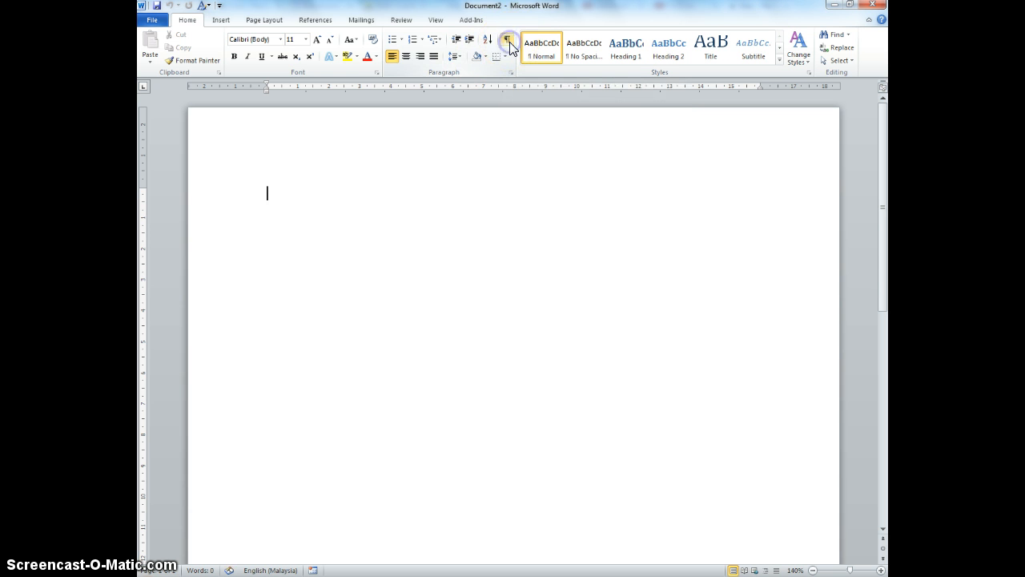
Set the page margins of the blank document to the Moderate preset.
{"action": "left_click", "coordinate": [268, 195]}
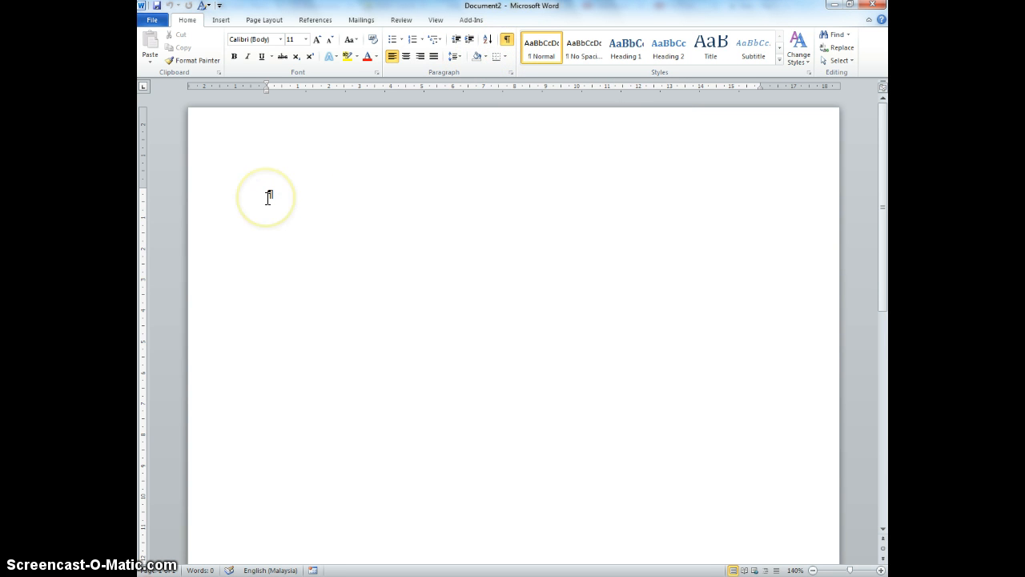
{"action": "left_click", "coordinate": [251, 21]}
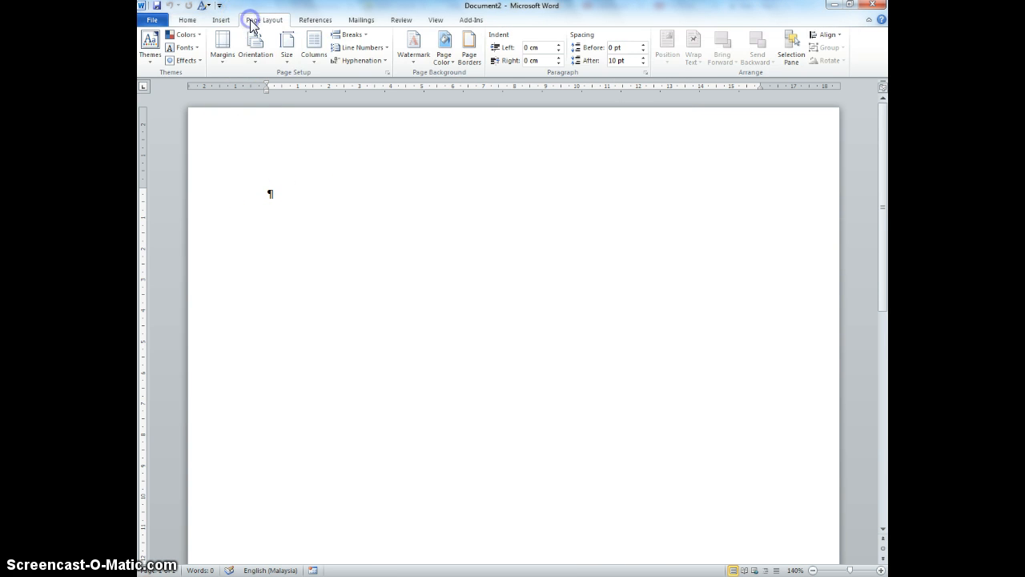
{"action": "left_click", "coordinate": [216, 59]}
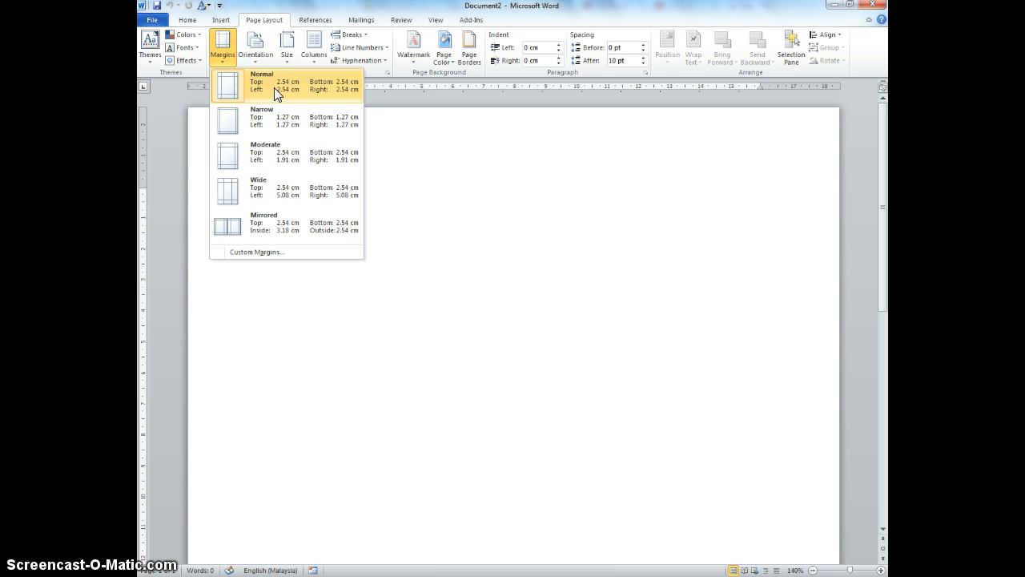
{"action": "left_click", "coordinate": [280, 165]}
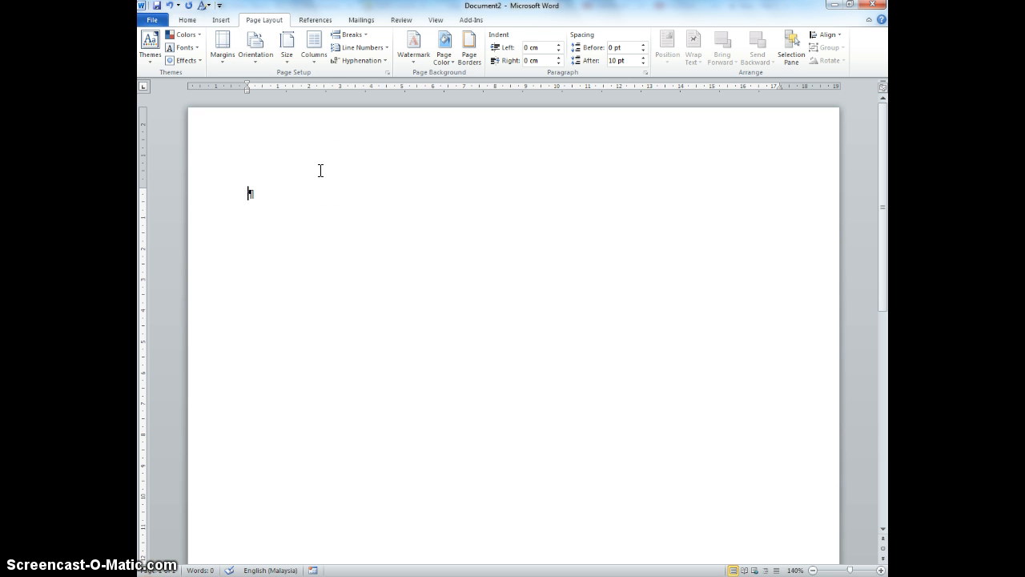
Apply the built-in Executive theme to the document and place the cursor in the first paragraph.
{"action": "left_click", "coordinate": [152, 60]}
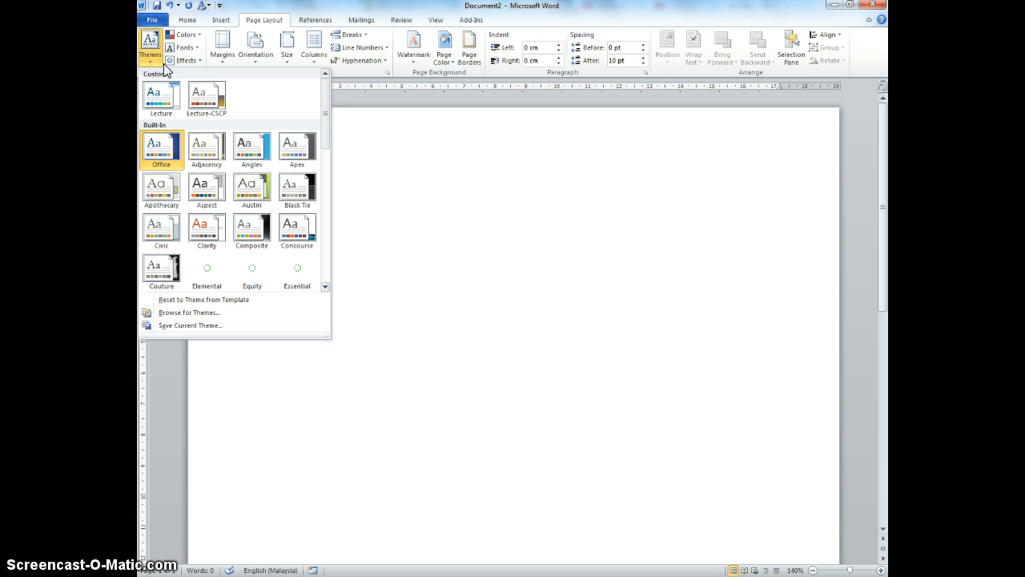
{"action": "left_click_drag", "start_coordinate": [326, 136], "coordinate": [327, 172]}
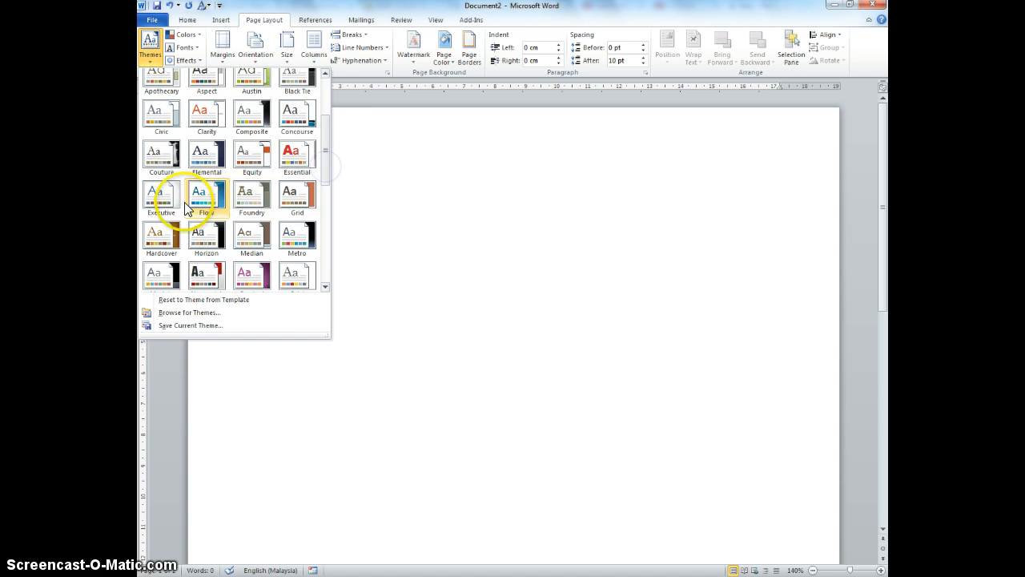
{"action": "left_click", "coordinate": [155, 201]}
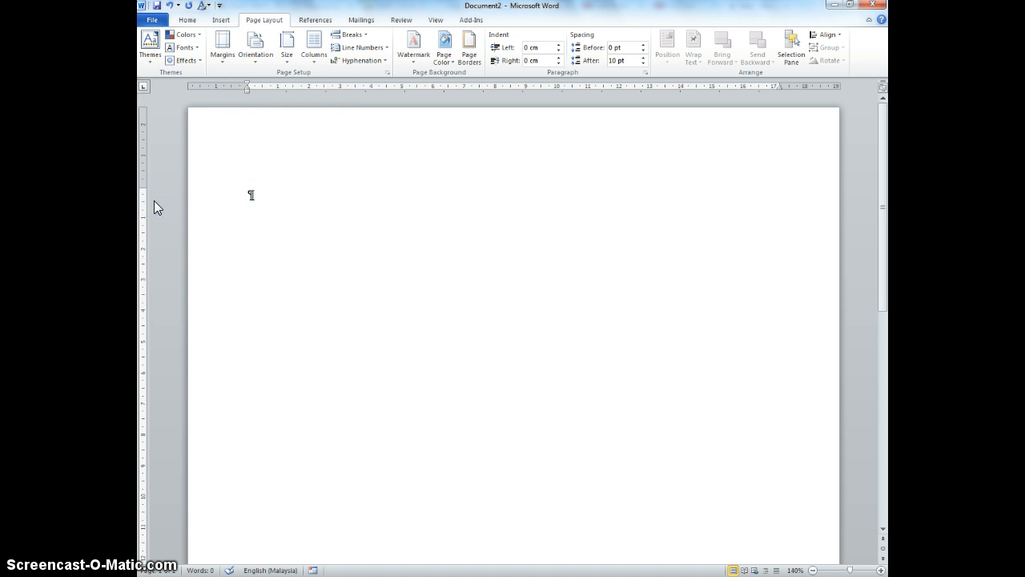
{"action": "left_click", "coordinate": [255, 196]}
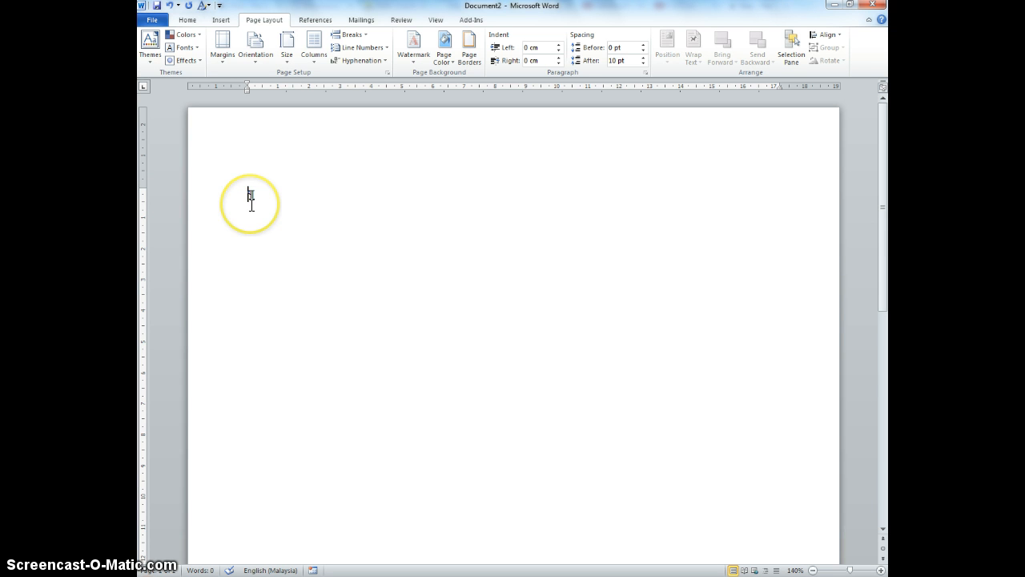
Draw a rectangle about 17.21 cm wide and 1.88 cm high across the page, starting at the first paragraph.
{"action": "left_click", "coordinate": [190, 21]}
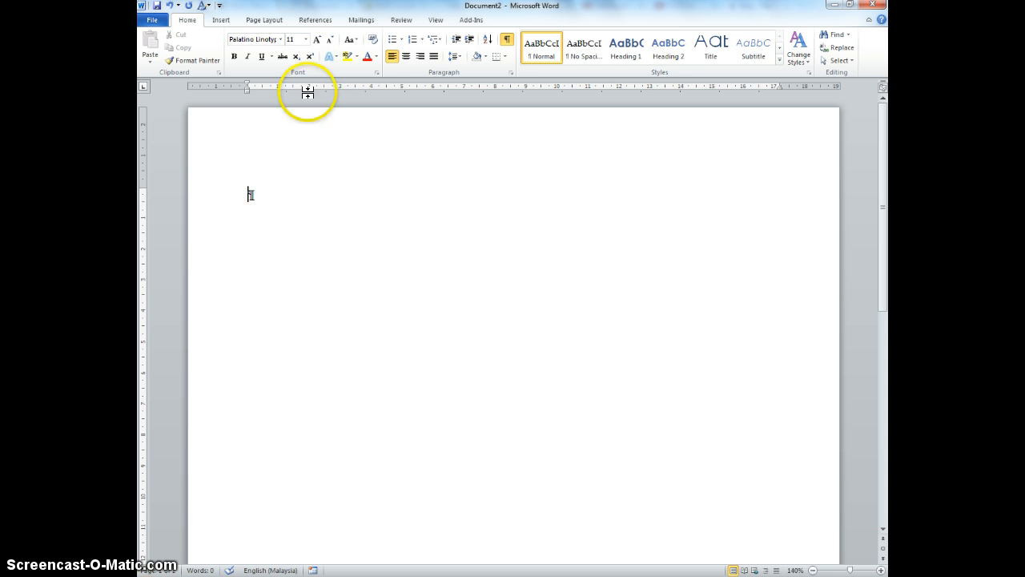
{"action": "left_click", "coordinate": [220, 20]}
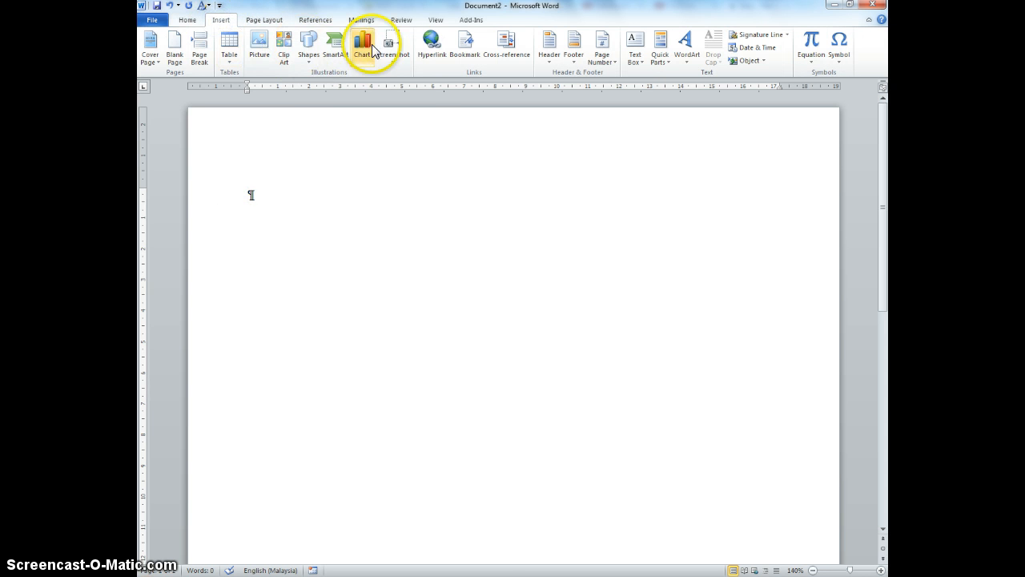
{"action": "left_click", "coordinate": [307, 54]}
{"action": "left_click", "coordinate": [339, 87]}
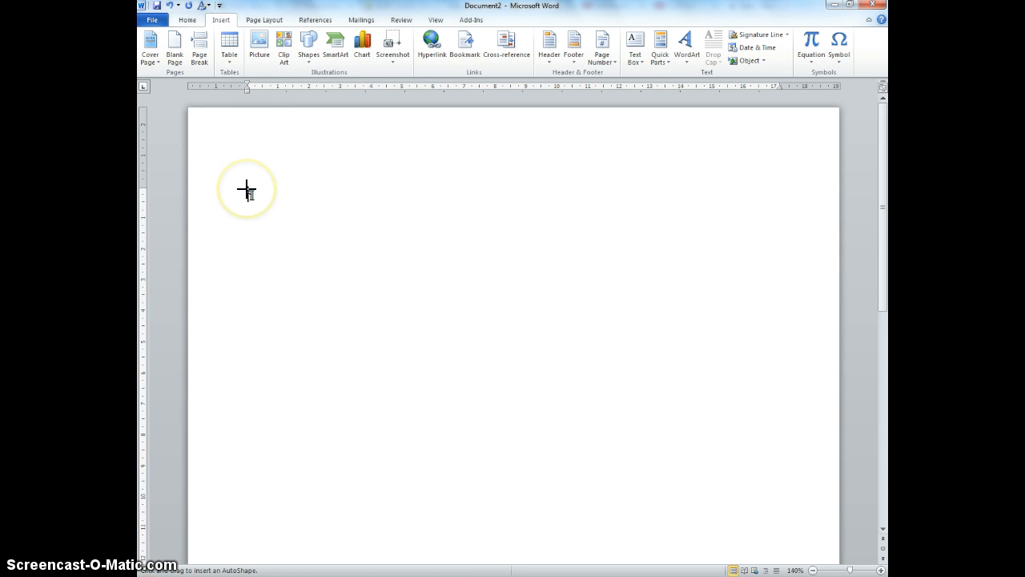
{"action": "mouse_move", "coordinate": [247, 189]}
{"action": "left_mouse_down"}
{"action": "mouse_move", "coordinate": [373, 256]}
{"action": "mouse_move", "coordinate": [778, 299]}
{"action": "mouse_move", "coordinate": [813, 240]}
{"action": "mouse_move", "coordinate": [780, 238]}
{"action": "left_mouse_up"}
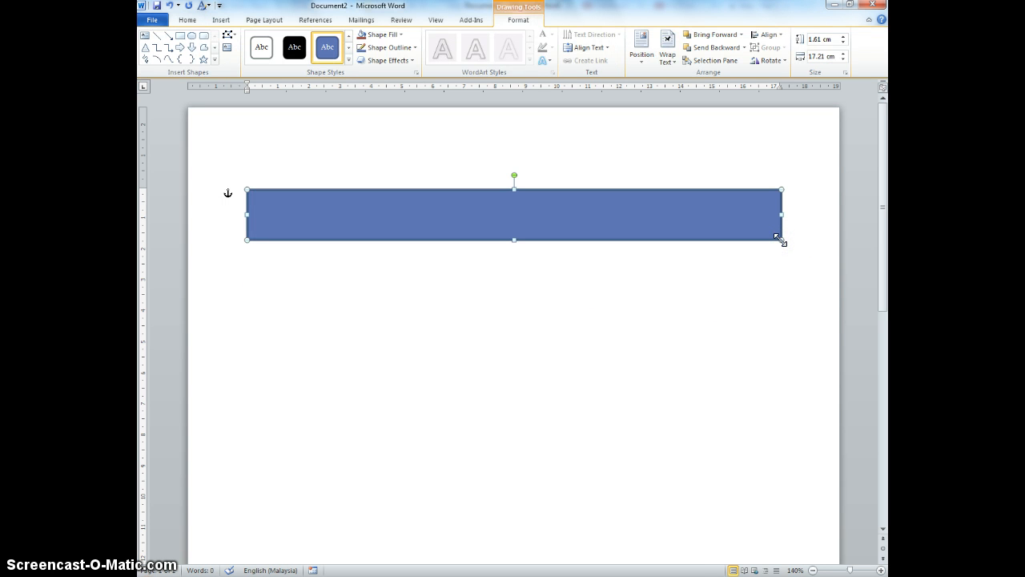
{"action": "mouse_move", "coordinate": [780, 239]}
{"action": "left_mouse_down"}
{"action": "mouse_move", "coordinate": [726, 224]}
{"action": "mouse_move", "coordinate": [778, 248]}
{"action": "left_mouse_up"}
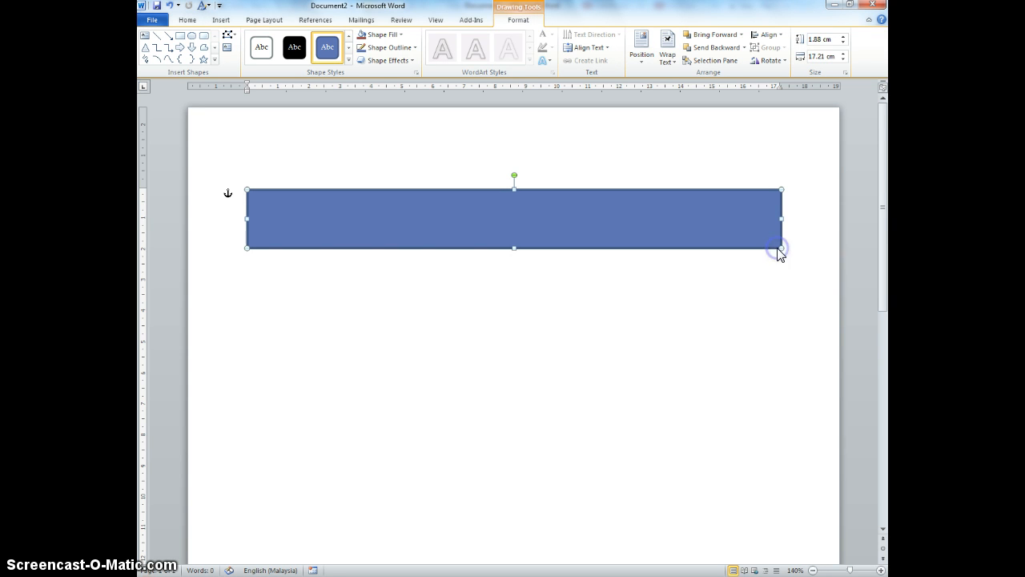
Set the rectangle's height to 1.27 cm and its width to 17.78 cm.
{"action": "left_click", "coordinate": [818, 39]}
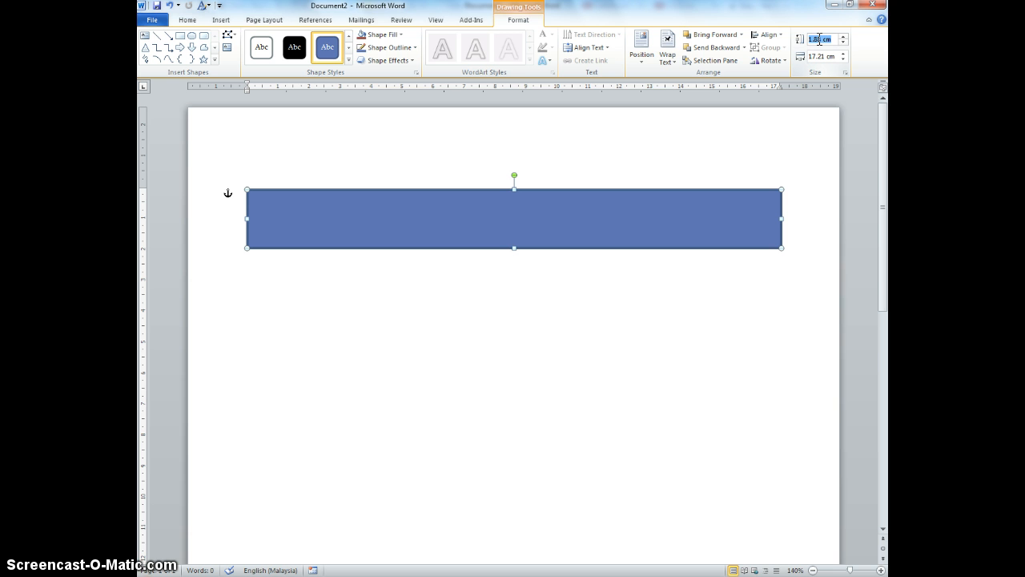
{"action": "left_click", "coordinate": [820, 40]}
{"action": "left_click", "coordinate": [821, 56]}
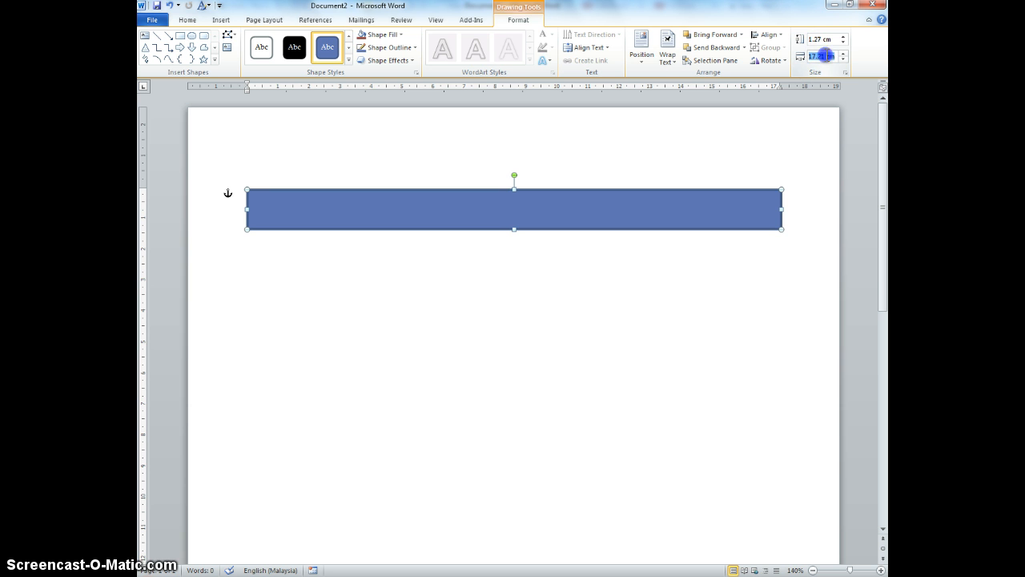
{"action": "left_click", "coordinate": [824, 55]}
{"action": "key", "text": "BackSpace"}
{"action": "key", "text": "BackSpace"}
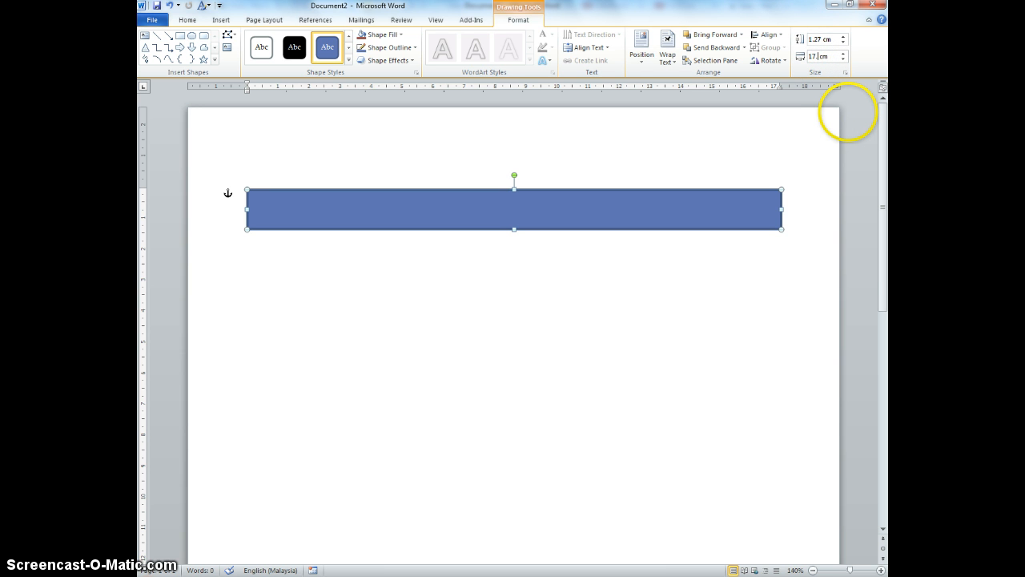
{"action": "type", "text": "78"}
{"action": "key", "text": "Return"}
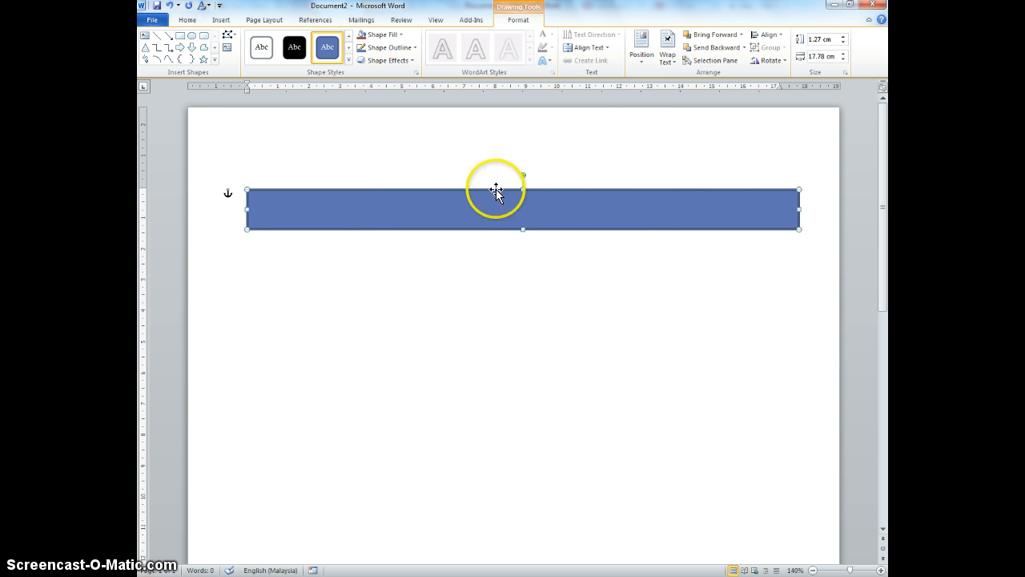
Apply the Intense Effect - Brown shape style to the rectangle and add the text "Heartland tractor club" inside it.
{"action": "left_click", "coordinate": [347, 60]}
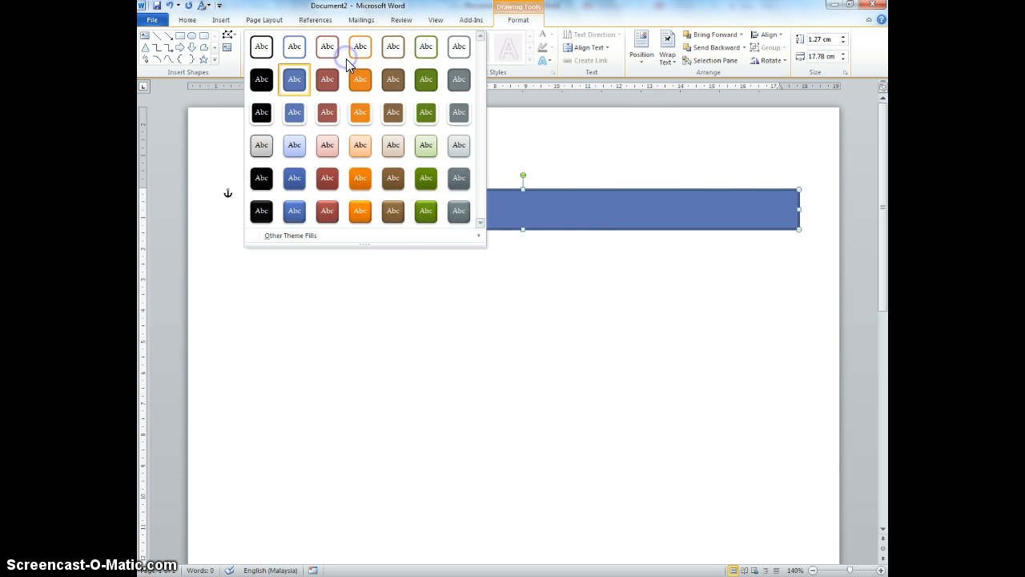
{"action": "left_click", "coordinate": [393, 211]}
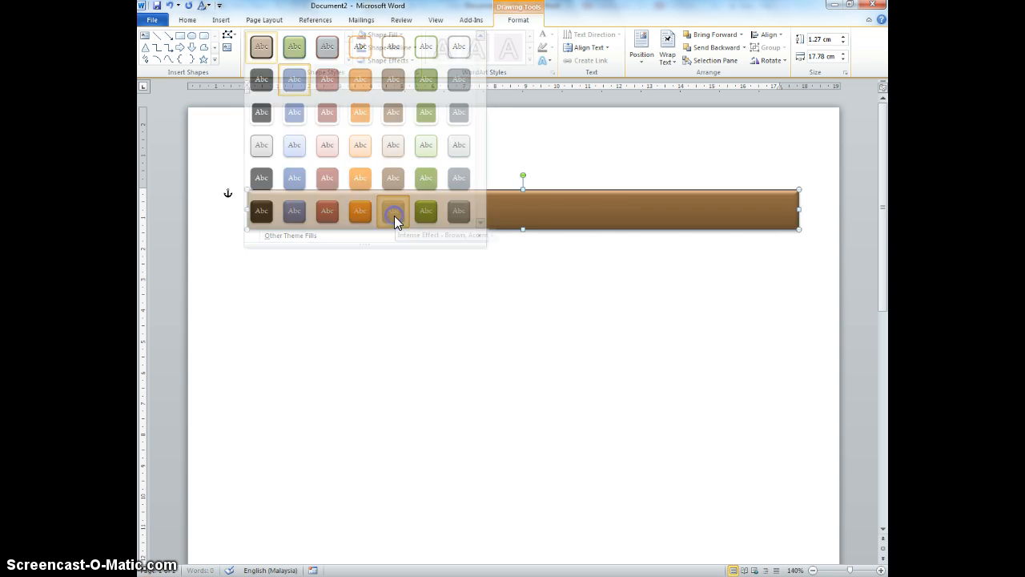
{"action": "right_click", "coordinate": [574, 218]}
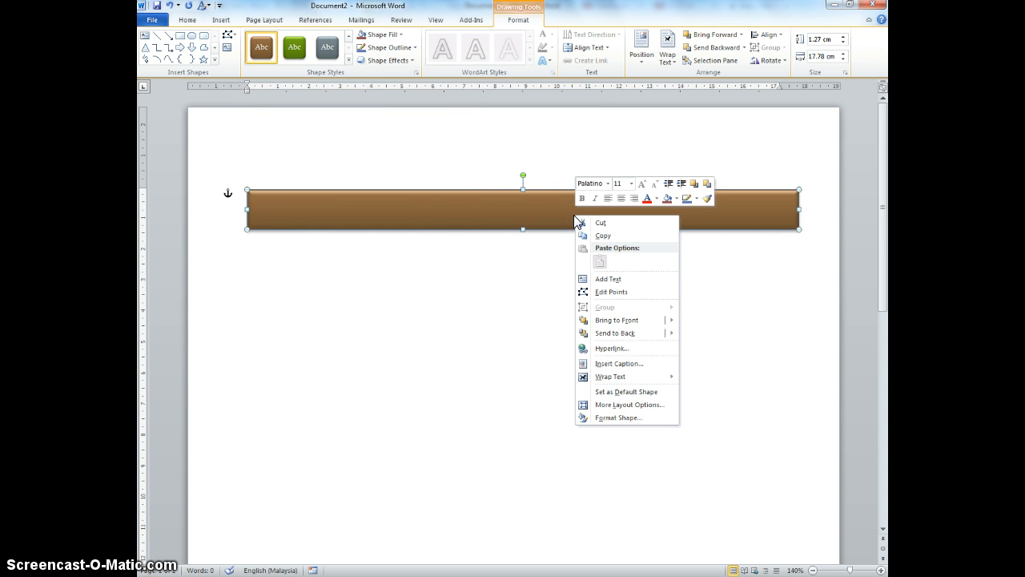
{"action": "left_click", "coordinate": [638, 335]}
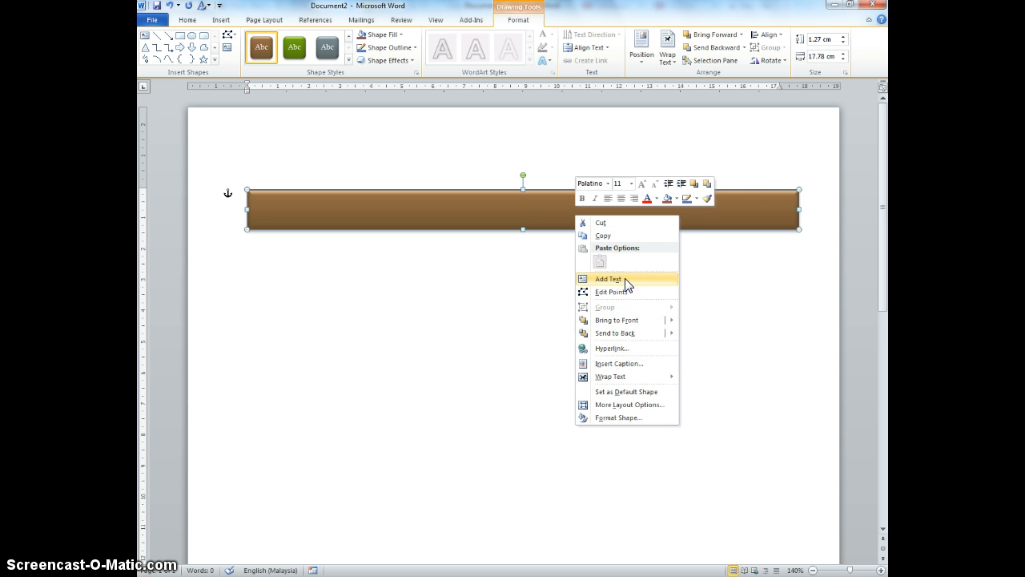
{"action": "left_click", "coordinate": [626, 281]}
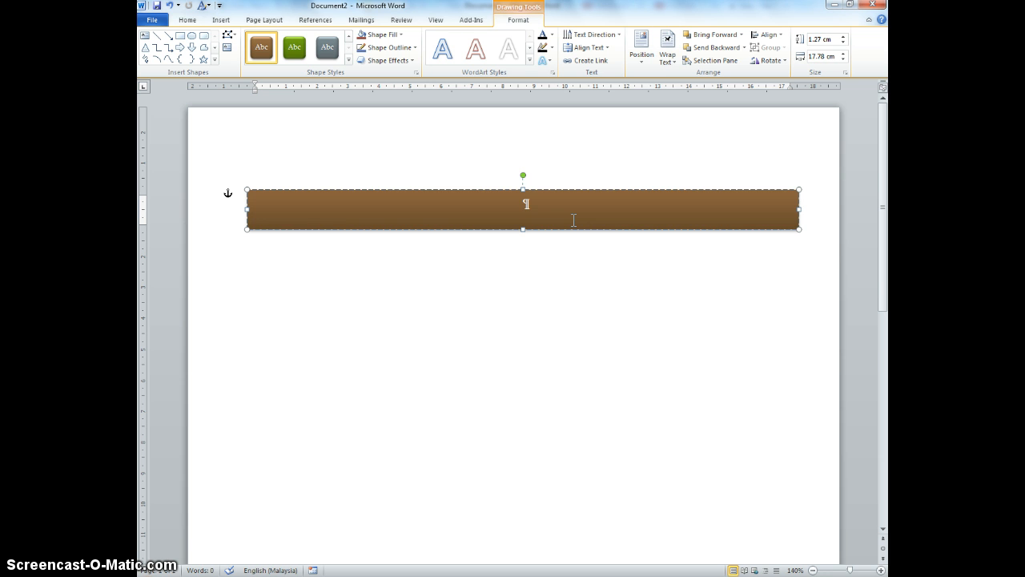
{"action": "type", "text": "heartland tractor club"}
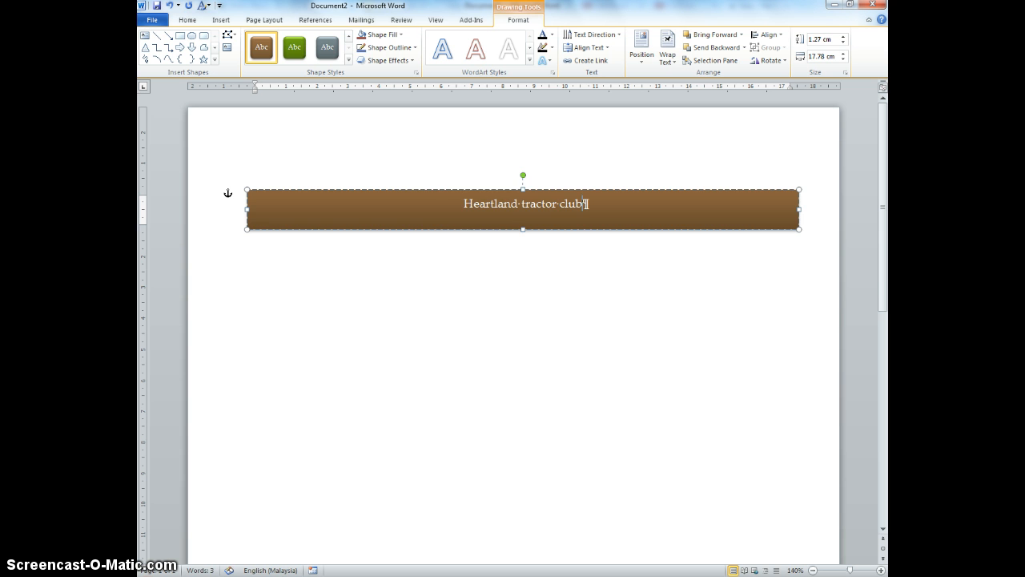
Change the whole banner title inside the rectangle to uppercase.
{"action": "triple_click", "coordinate": [470, 206]}
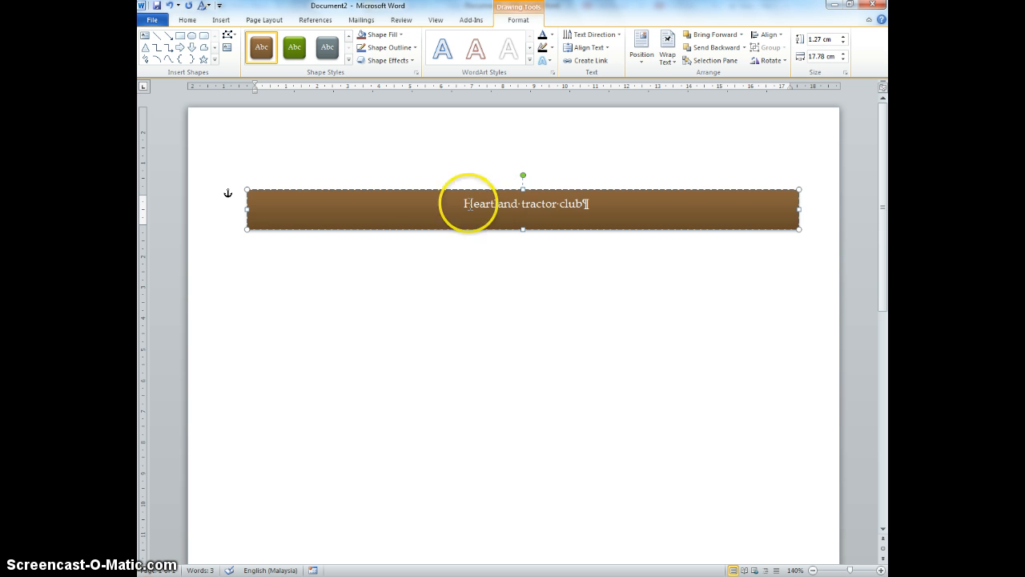
{"action": "left_click", "coordinate": [196, 18]}
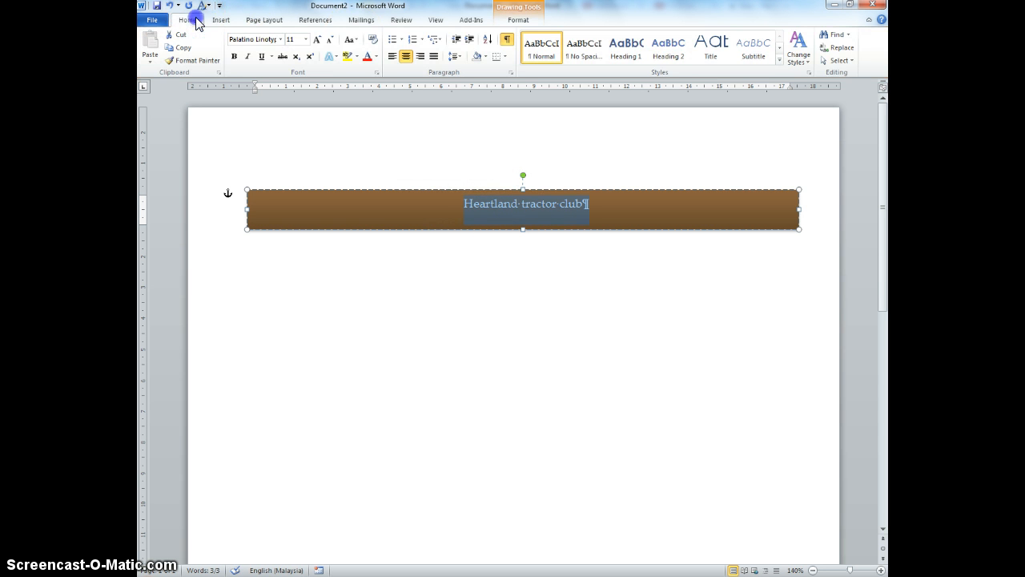
{"action": "left_click", "coordinate": [350, 40]}
{"action": "left_click", "coordinate": [362, 79]}
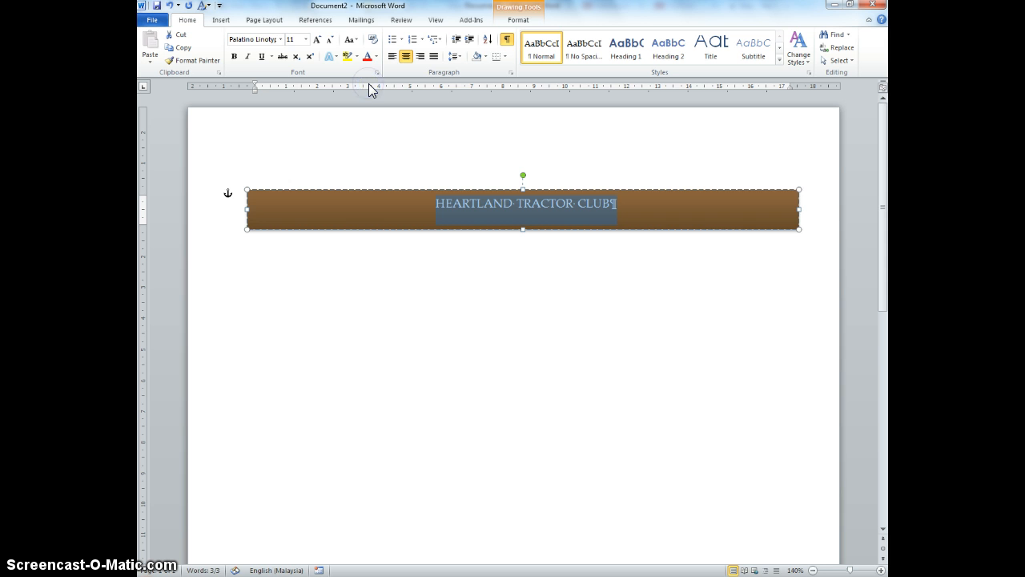
Set the banner title's font size to 22 and its font to Segoe Script.
{"action": "left_click", "coordinate": [305, 39]}
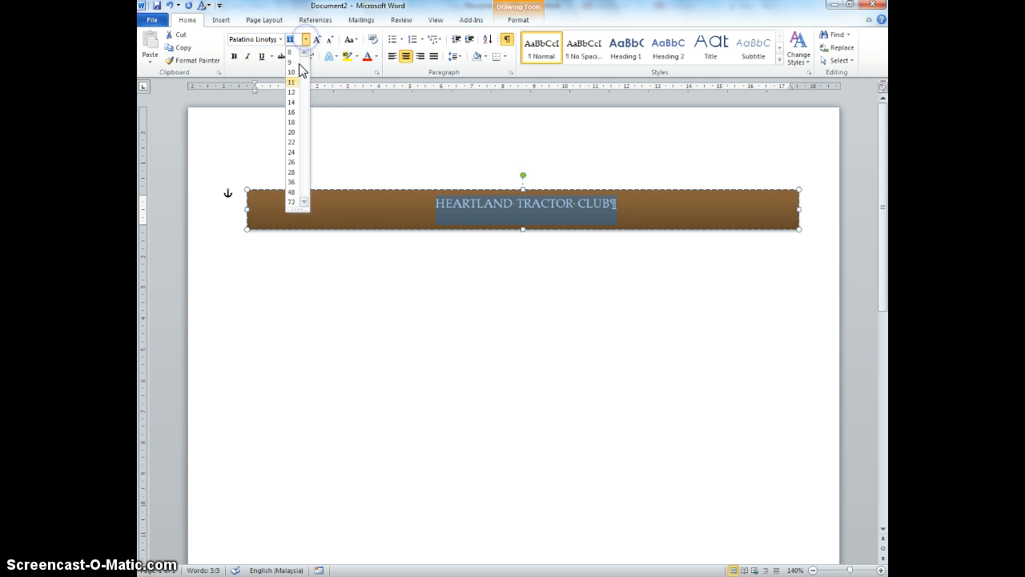
{"action": "left_click", "coordinate": [292, 143]}
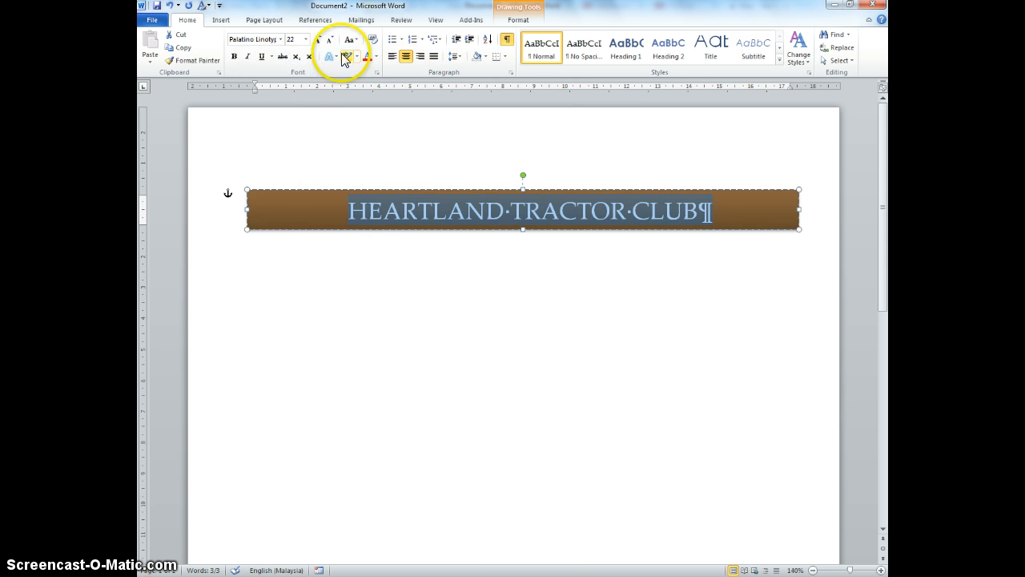
{"action": "left_click", "coordinate": [281, 39]}
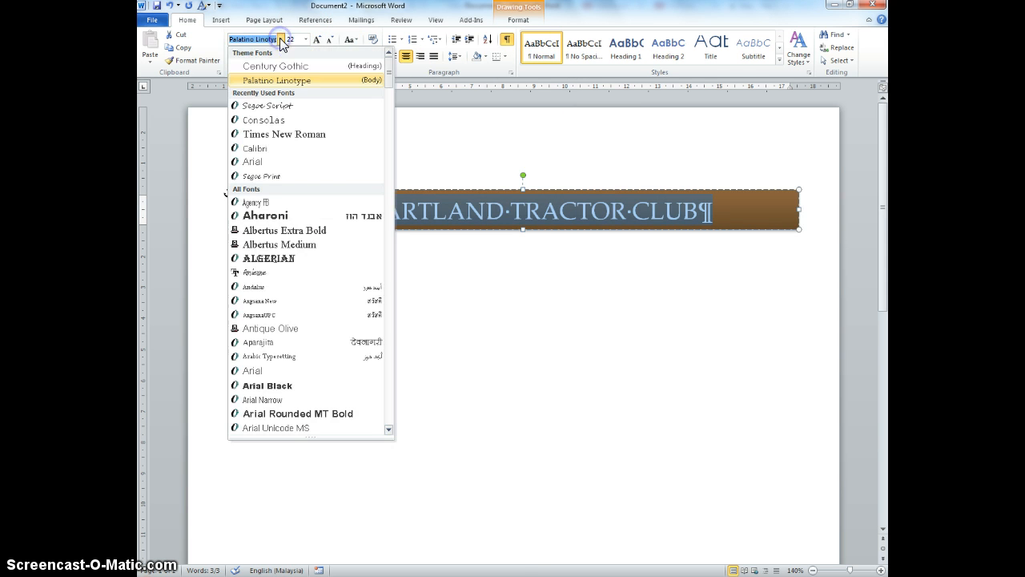
{"action": "left_click", "coordinate": [299, 109]}
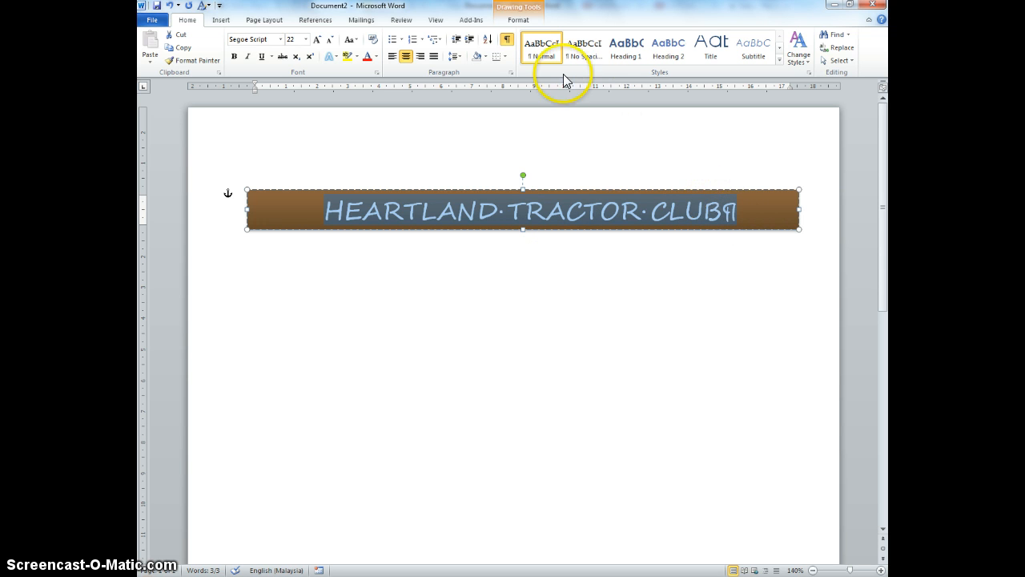
Set the text wrapping of the banner rectangle to Behind Text.
{"action": "left_click", "coordinate": [509, 20]}
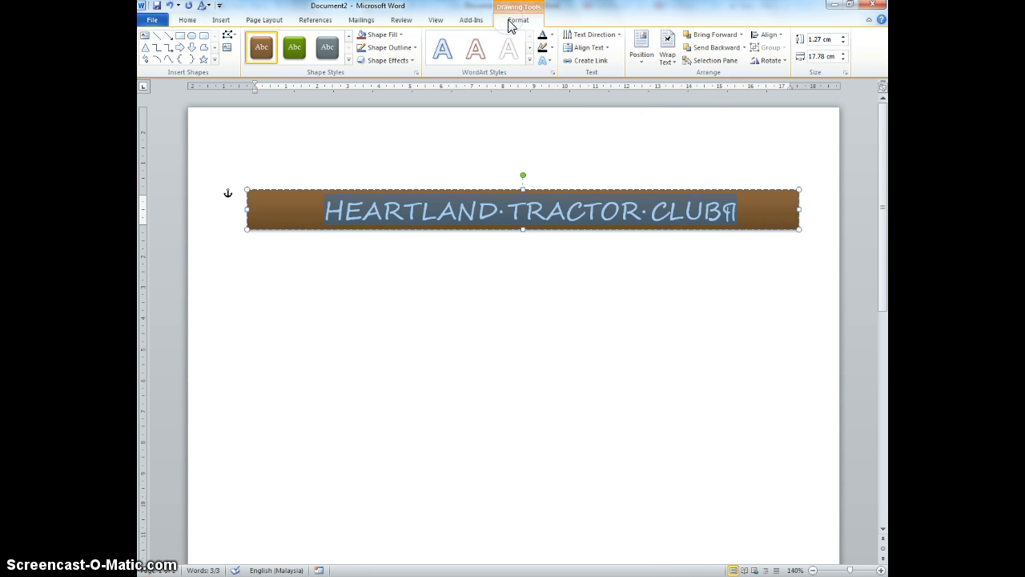
{"action": "left_click", "coordinate": [671, 64]}
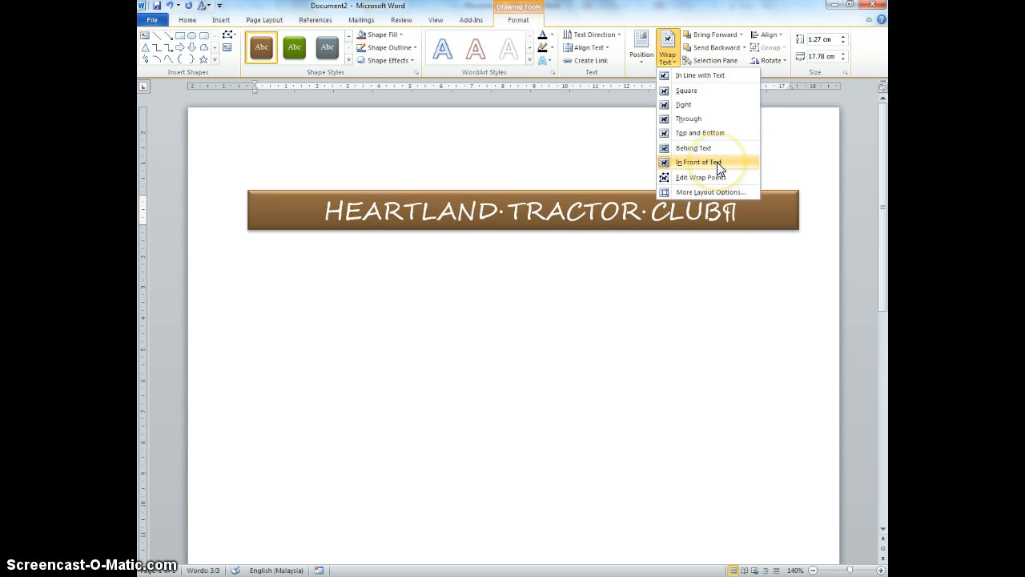
{"action": "left_click", "coordinate": [717, 161]}
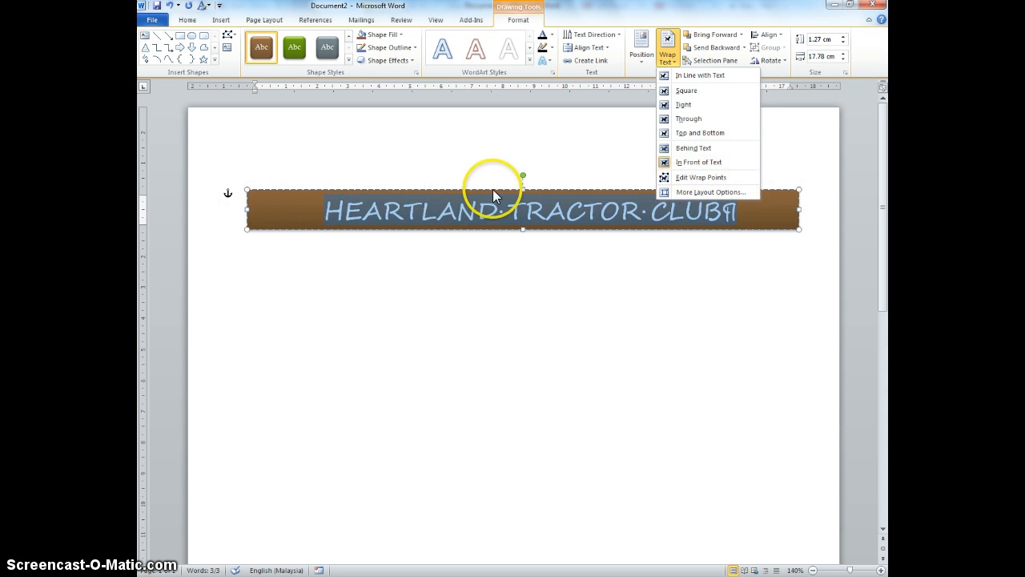
{"action": "left_click", "coordinate": [695, 152]}
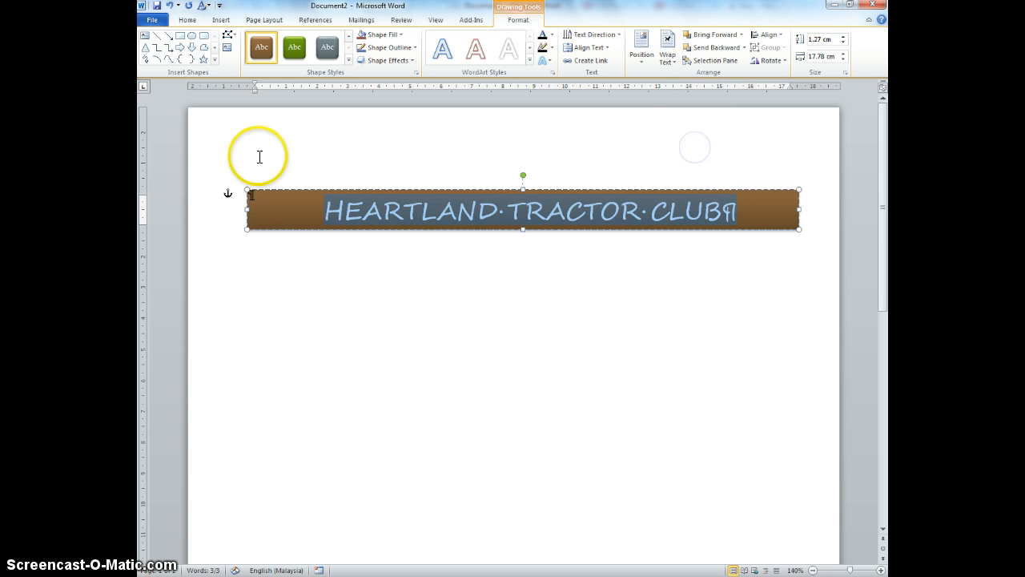
Add the body text "This is supposed to be the paragraph" in the document outside the banner rectangle.
{"action": "left_click", "coordinate": [242, 195]}
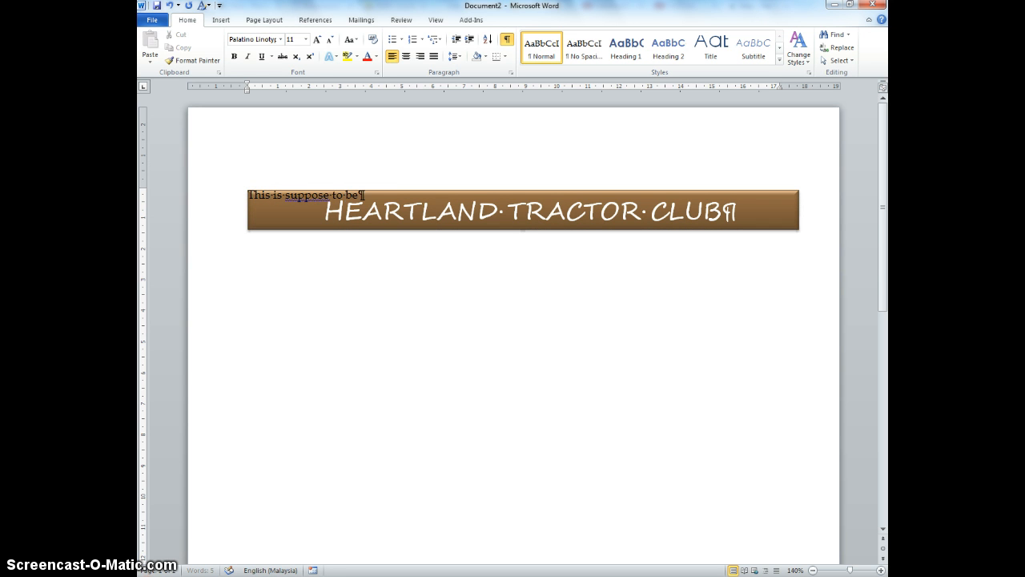
{"action": "type", "text": "This is suppose to be the paragraph"}
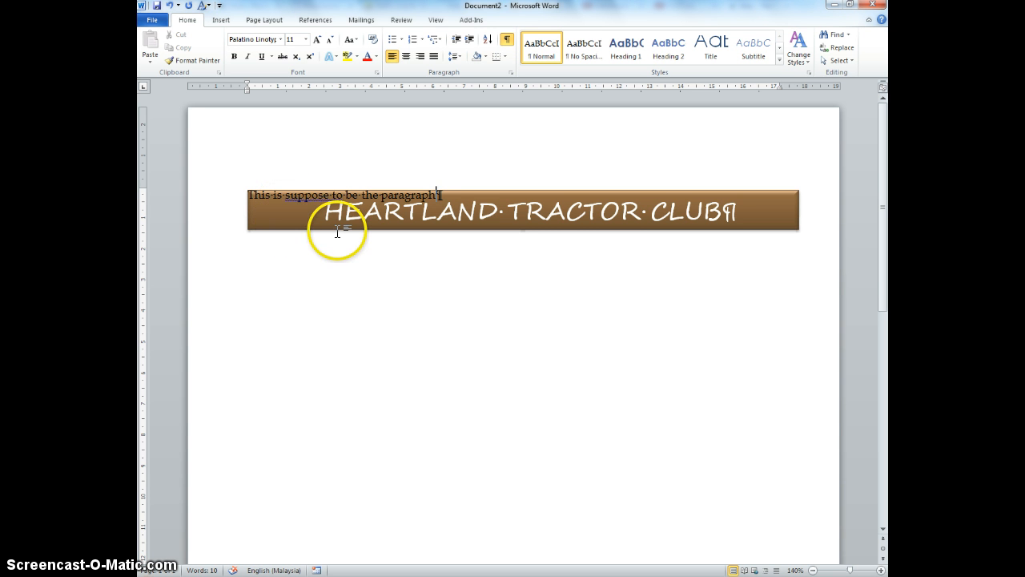
{"action": "left_click", "coordinate": [330, 195]}
{"action": "type", "text": "d"}
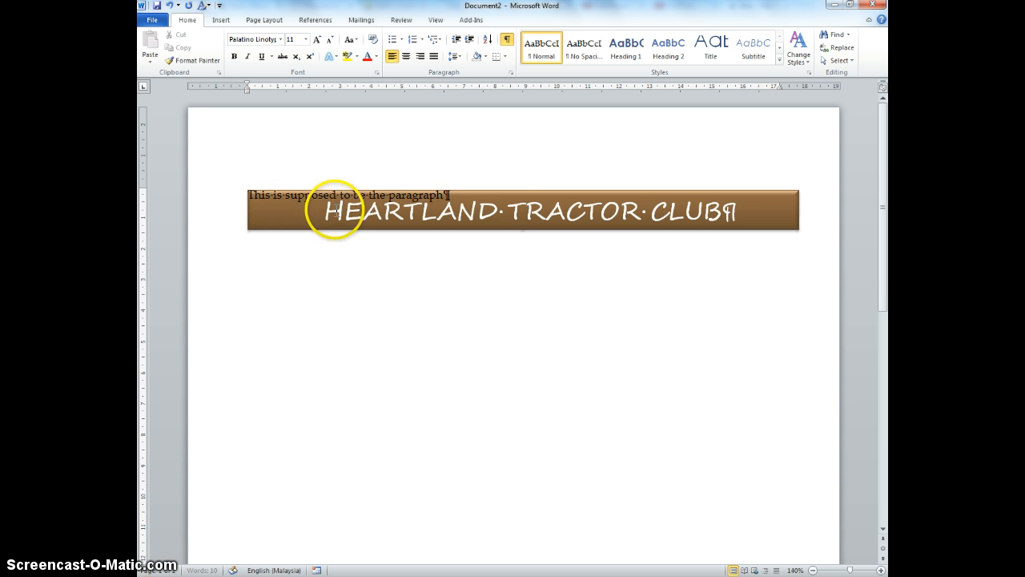
Try In Front of Text wrapping on the banner rectangle and set its wrapping to Top and Bottom.
{"action": "left_click", "coordinate": [331, 217]}
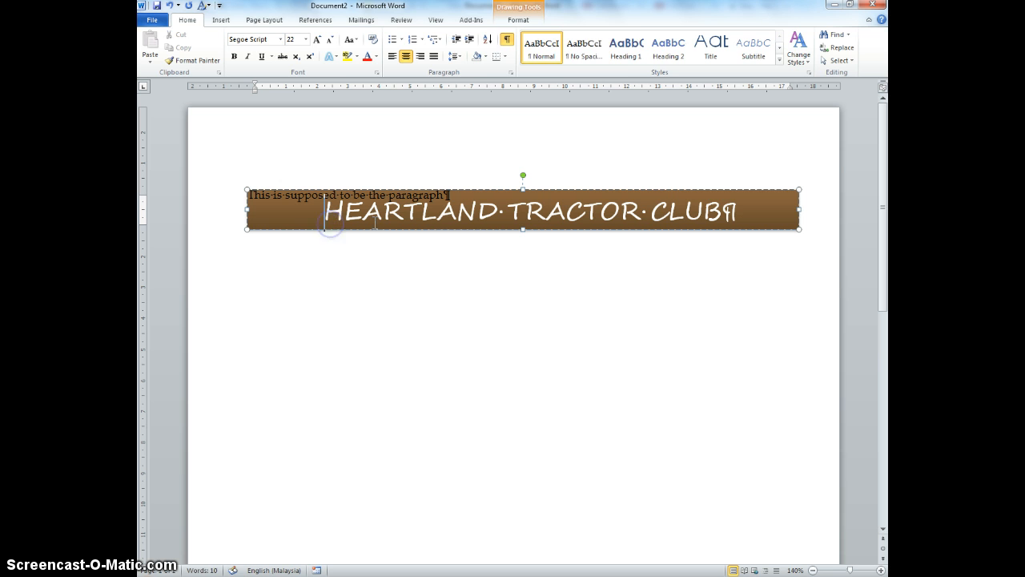
{"action": "left_click", "coordinate": [524, 20]}
{"action": "left_click", "coordinate": [668, 50]}
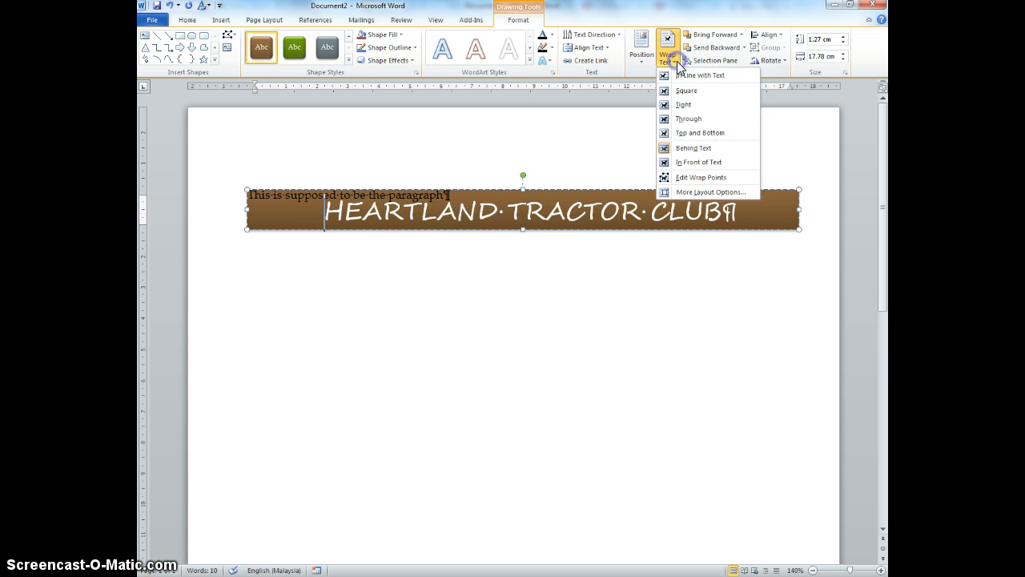
{"action": "left_click", "coordinate": [699, 163]}
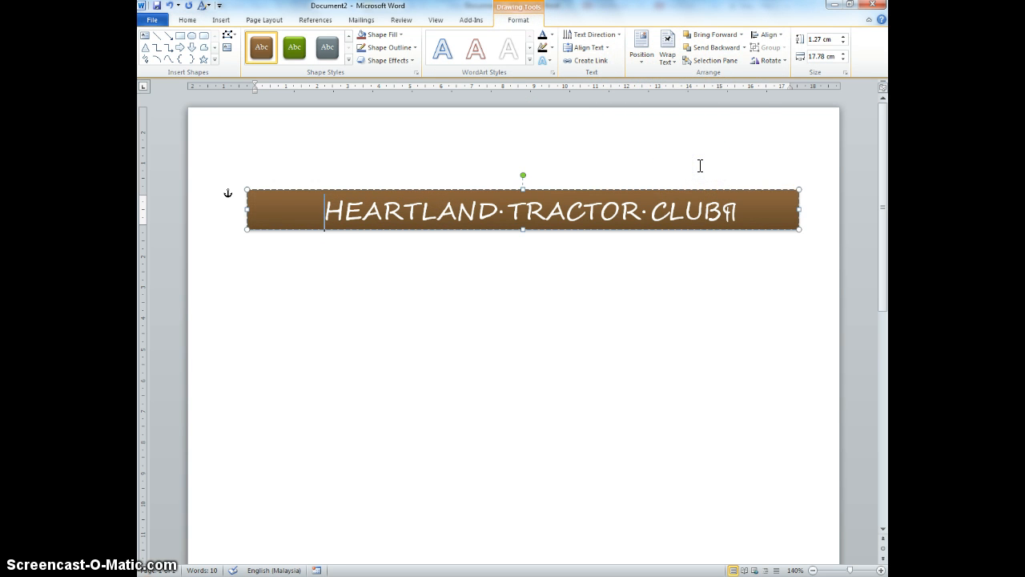
{"action": "left_click", "coordinate": [669, 52]}
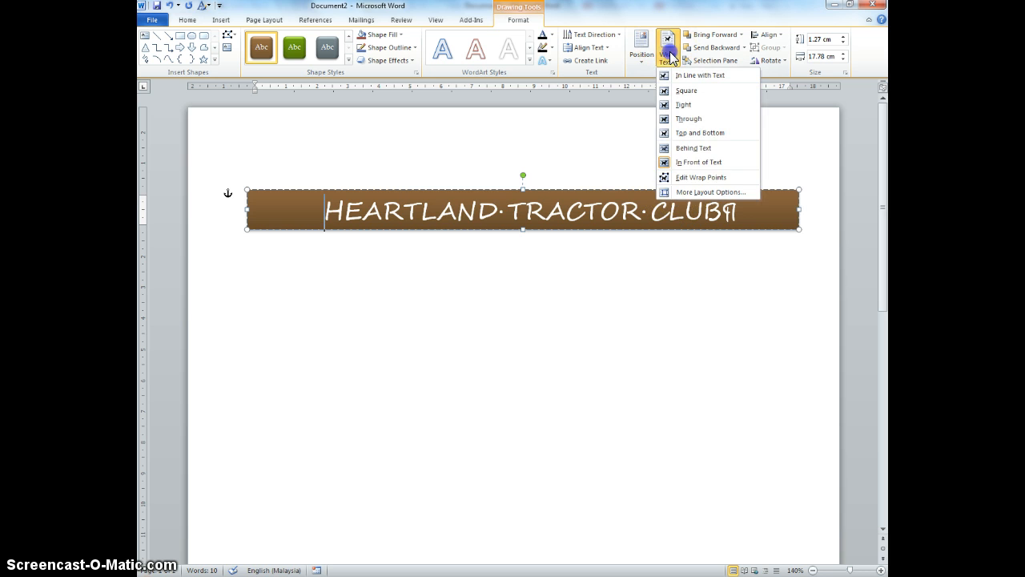
{"action": "left_click", "coordinate": [725, 133]}
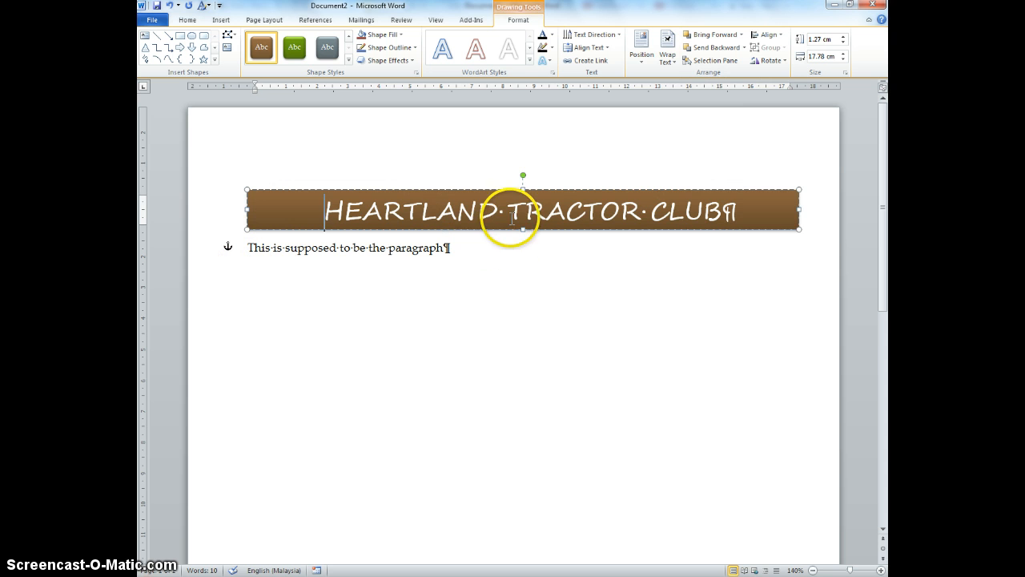
Search the clip art for "tractor" and insert the yellow and brown tractor picture at the end of the paragraph.
{"action": "left_click", "coordinate": [502, 269]}
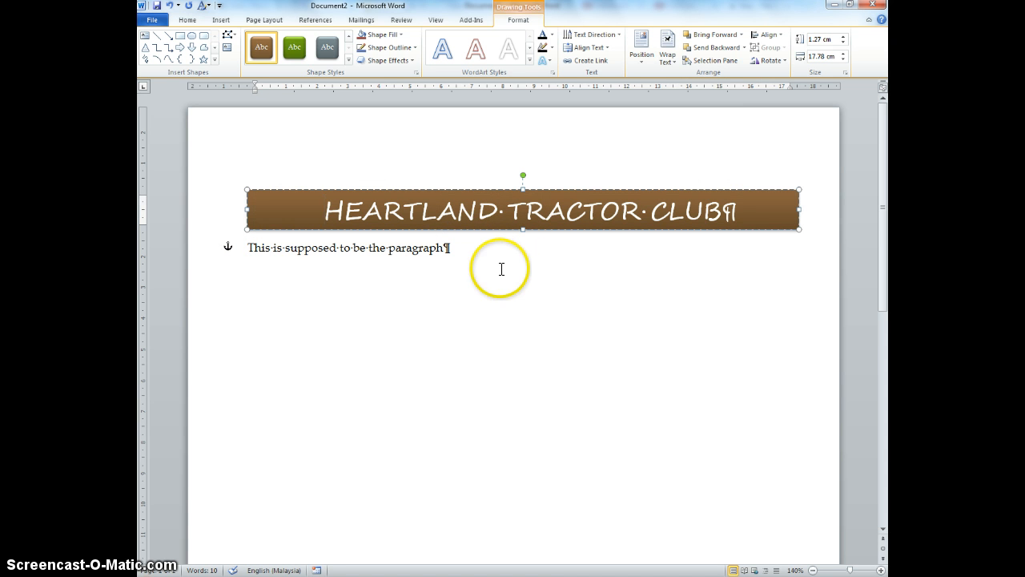
{"action": "left_click", "coordinate": [443, 249]}
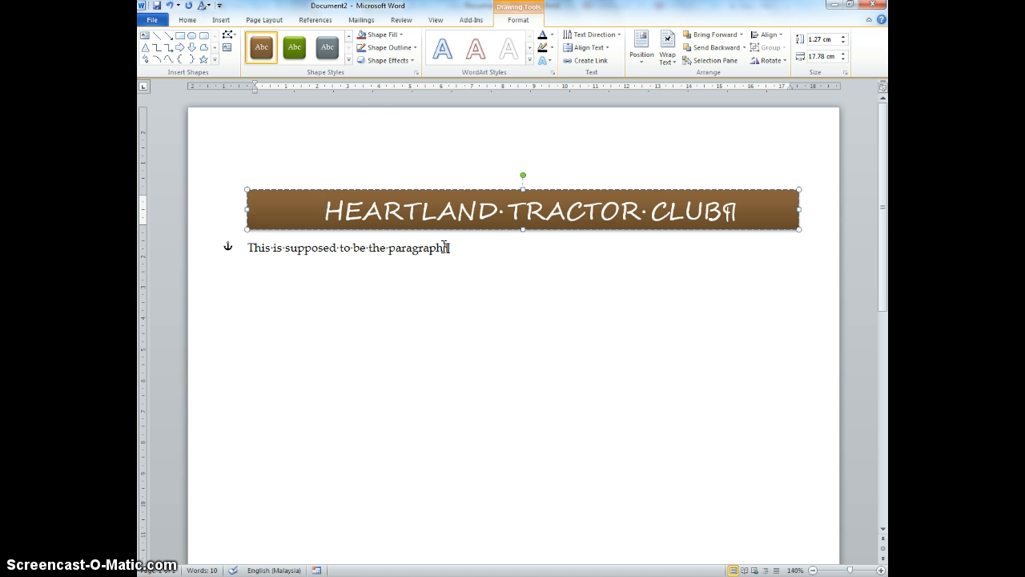
{"action": "left_click", "coordinate": [220, 19]}
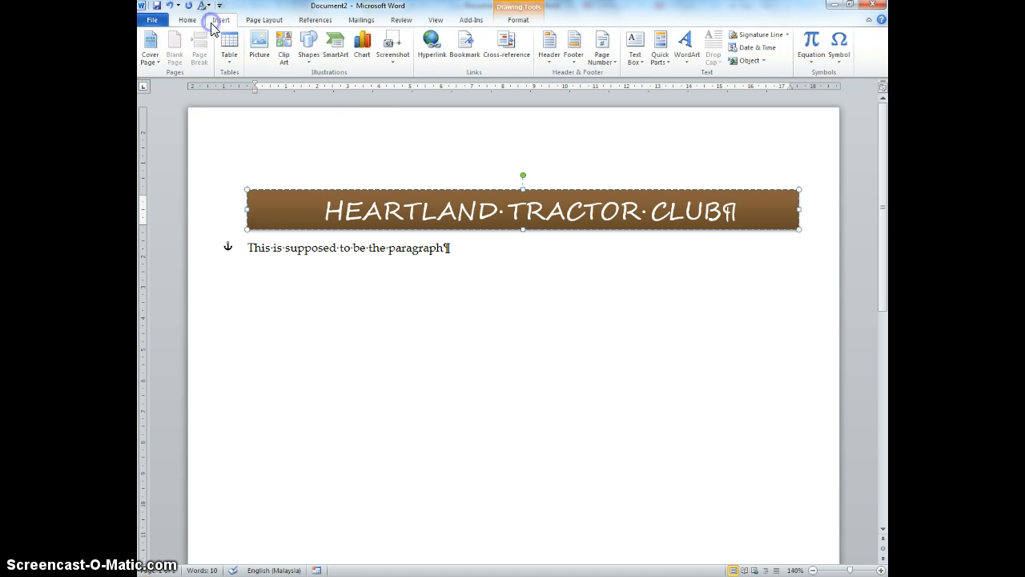
{"action": "left_click", "coordinate": [282, 57]}
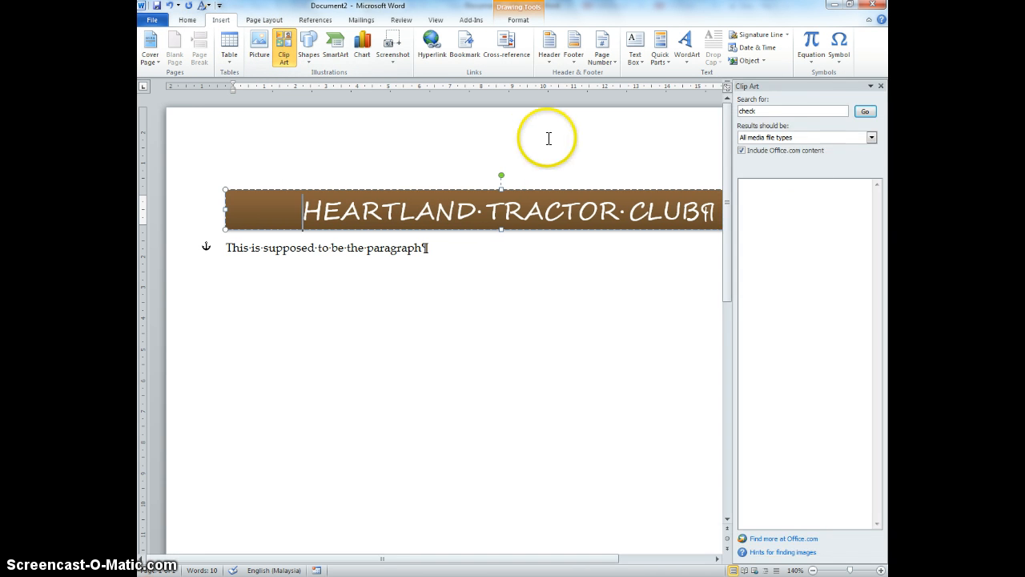
{"action": "double_click", "coordinate": [793, 110]}
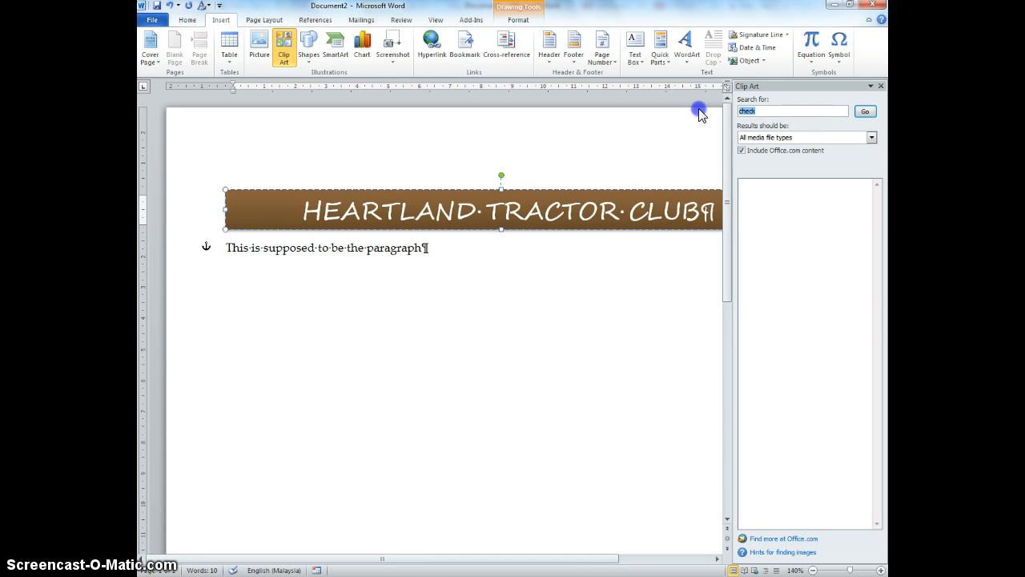
{"action": "type", "text": "tractor"}
{"action": "key", "text": "Return"}
{"action": "left_click_drag", "start_coordinate": [774, 210], "coordinate": [423, 292]}
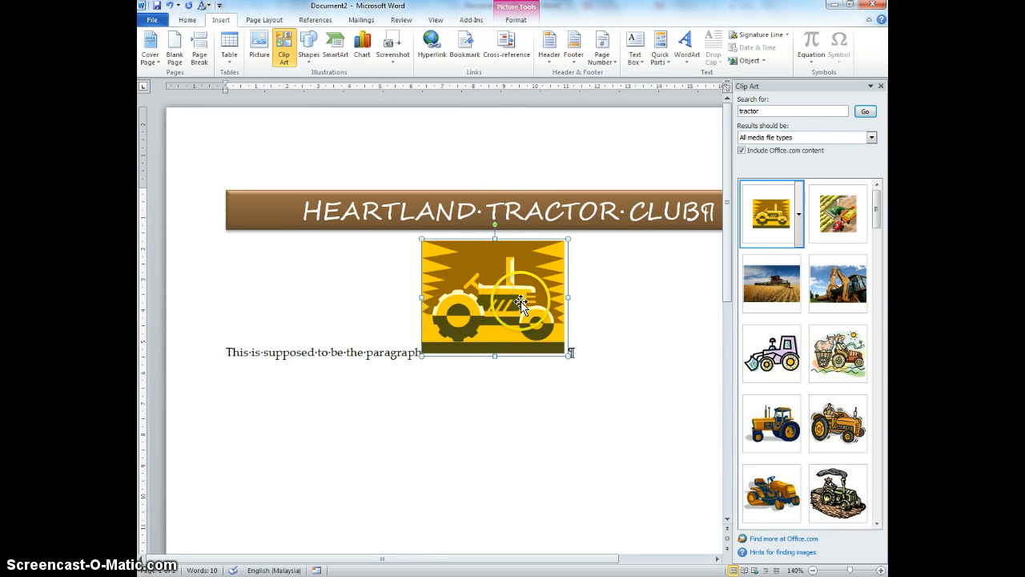
Recolor the tractor picture with the dark orange-brown variation to match the banner.
{"action": "left_click", "coordinate": [512, 24]}
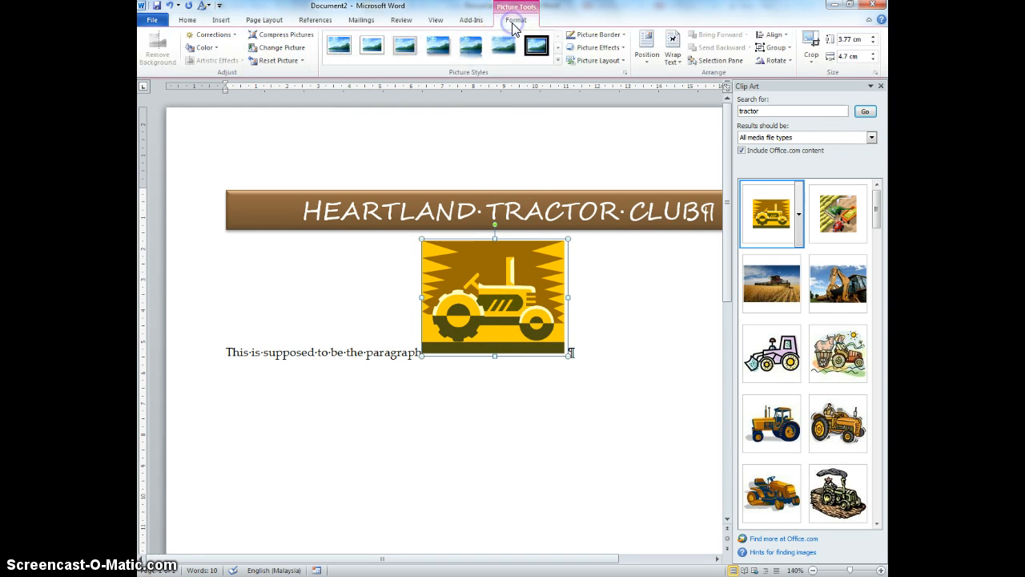
{"action": "left_click", "coordinate": [203, 49]}
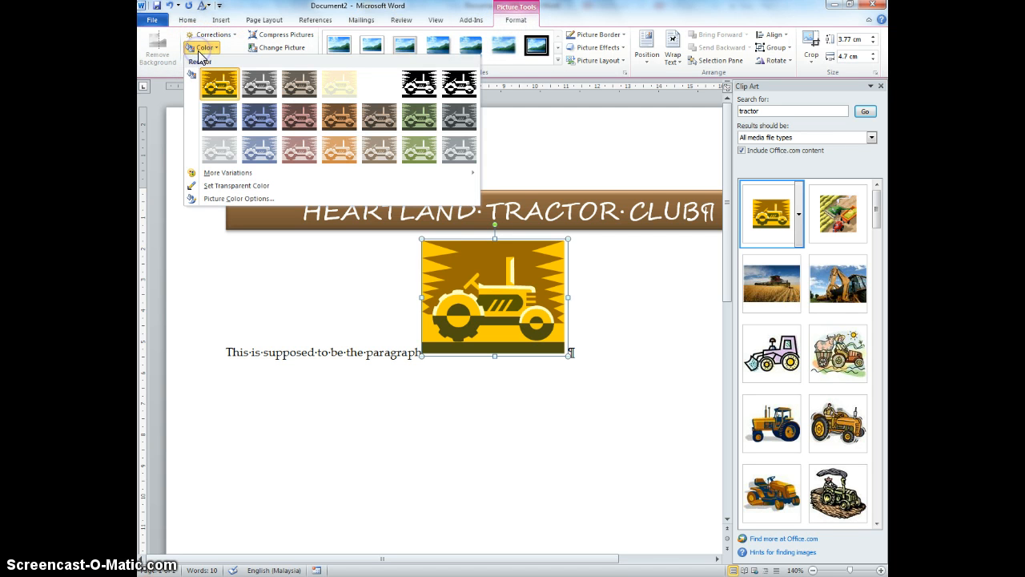
{"action": "left_click", "coordinate": [341, 130]}
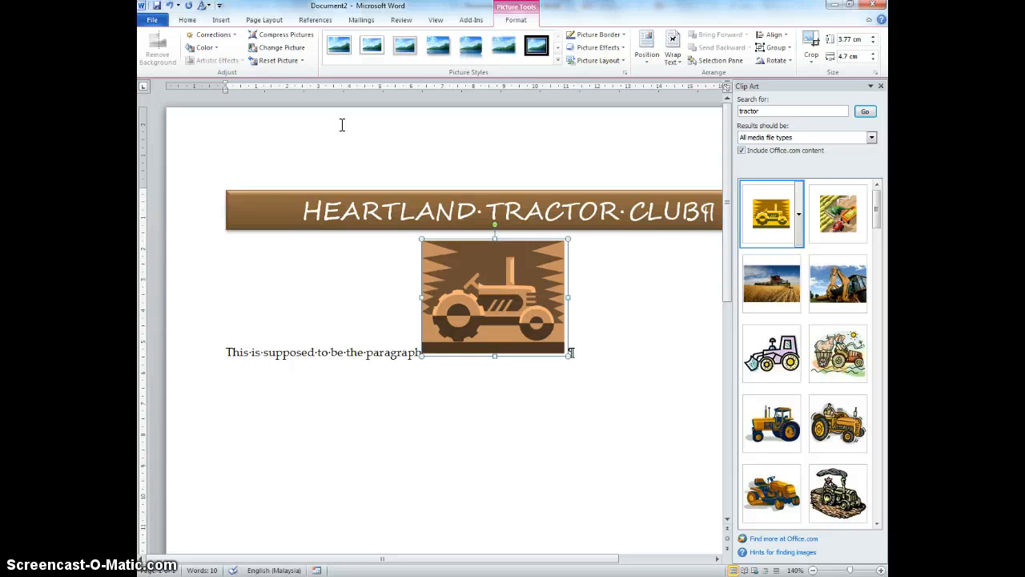
Make the tractor picture's light tan color transparent and darken it with the second preset in the second row of brightness and contrast corrections.
{"action": "left_click", "coordinate": [204, 48]}
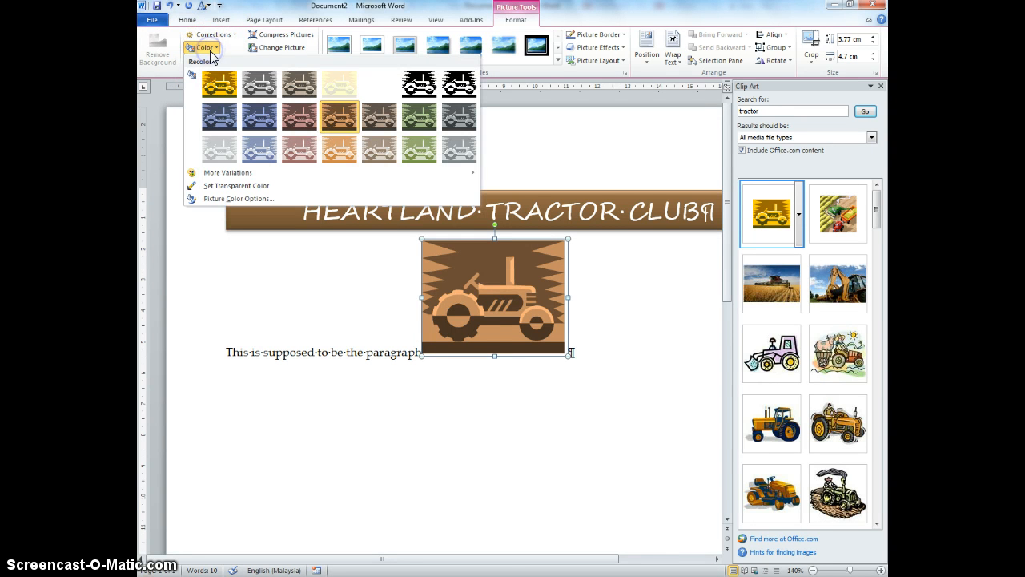
{"action": "left_click", "coordinate": [237, 185]}
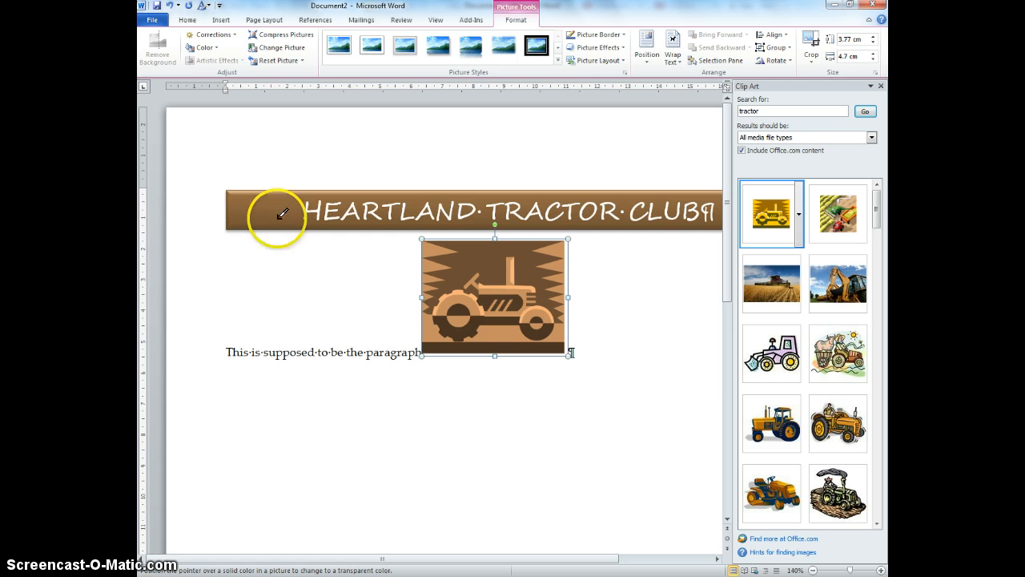
{"action": "left_click", "coordinate": [563, 245]}
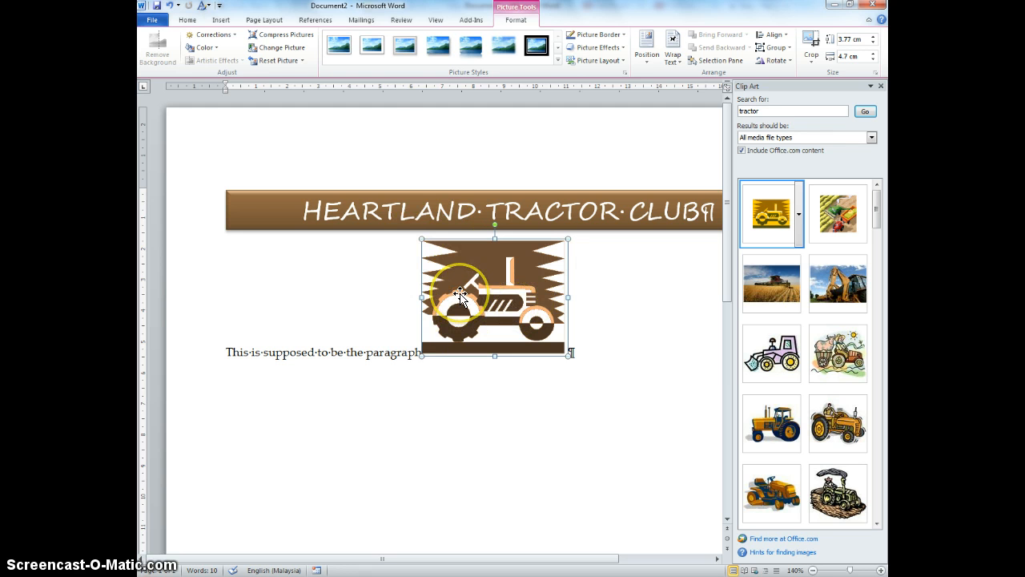
{"action": "left_click", "coordinate": [227, 36]}
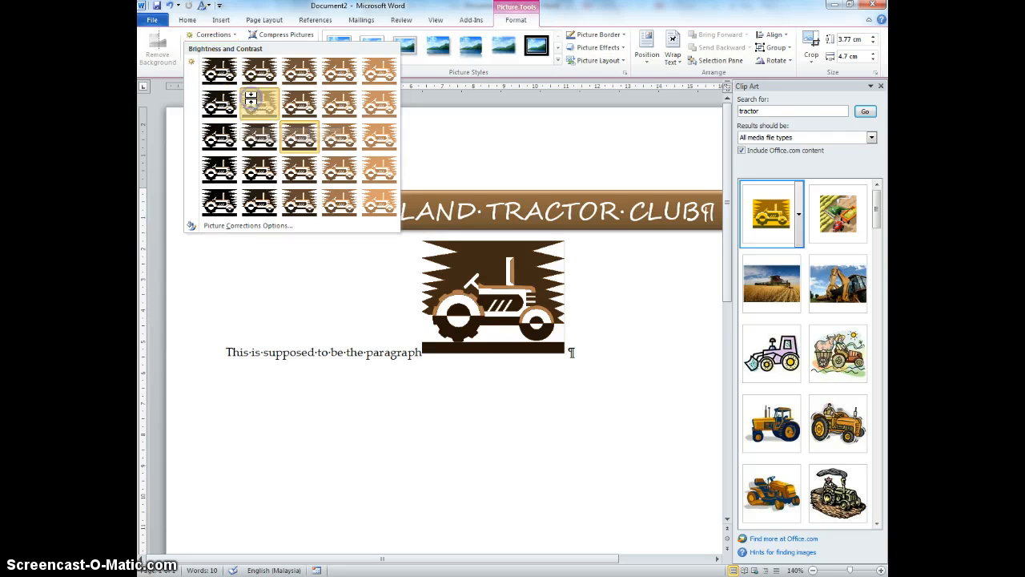
{"action": "left_click", "coordinate": [425, 270]}
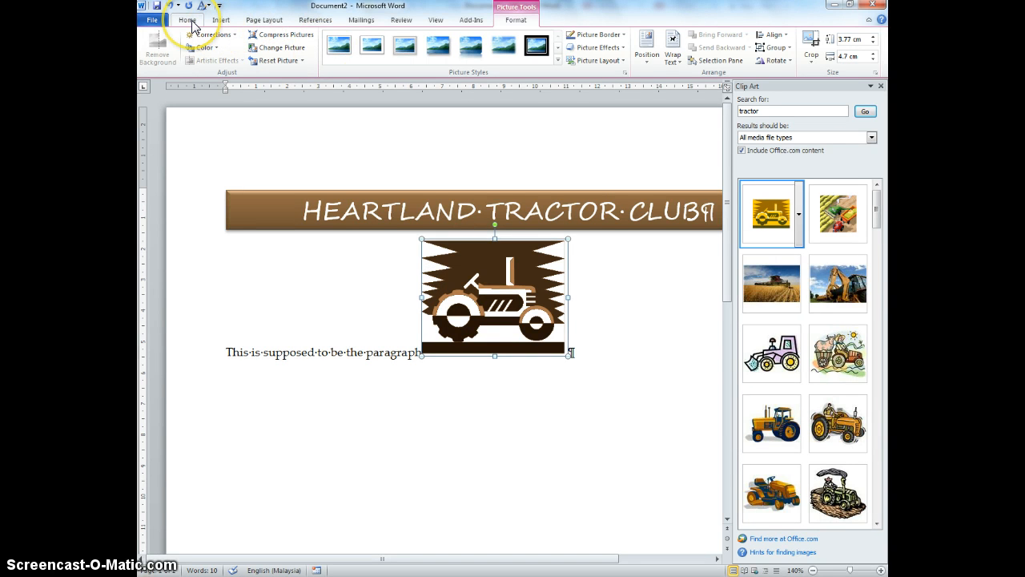
Give the tractor picture a Brown, Accent 4 border with a ½ pt weight.
{"action": "left_click", "coordinate": [606, 36]}
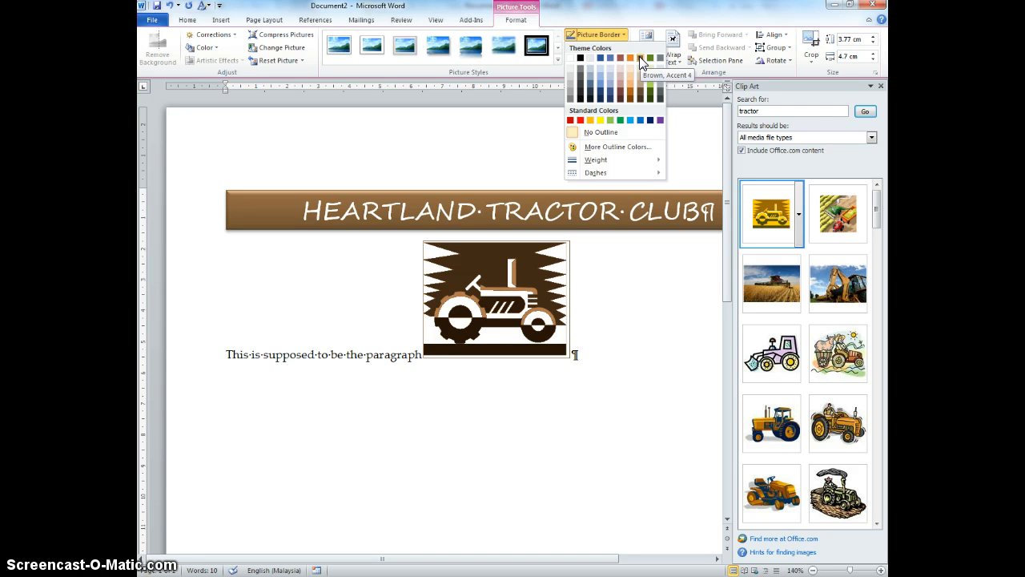
{"action": "left_click", "coordinate": [639, 58]}
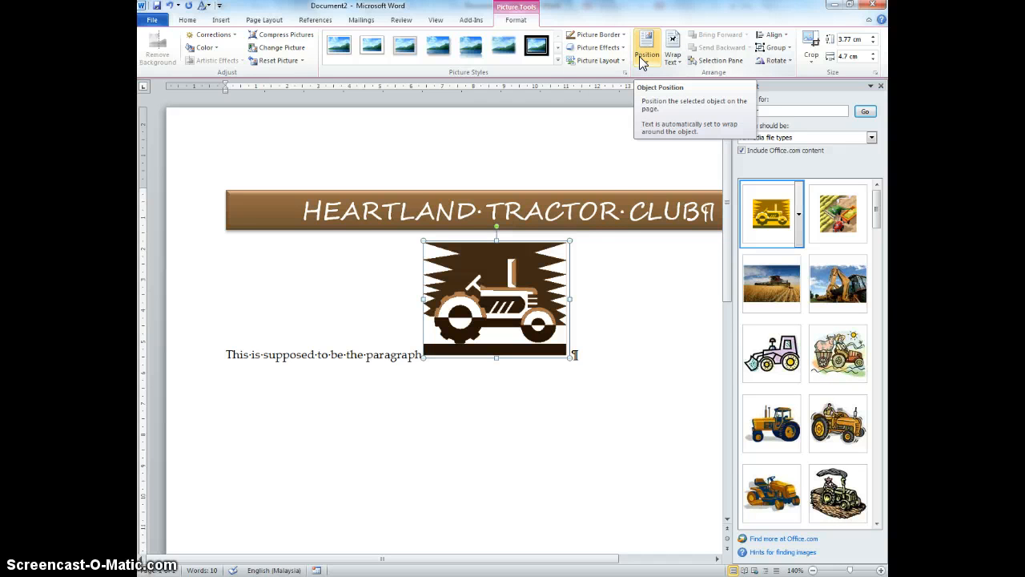
{"action": "left_click", "coordinate": [623, 36]}
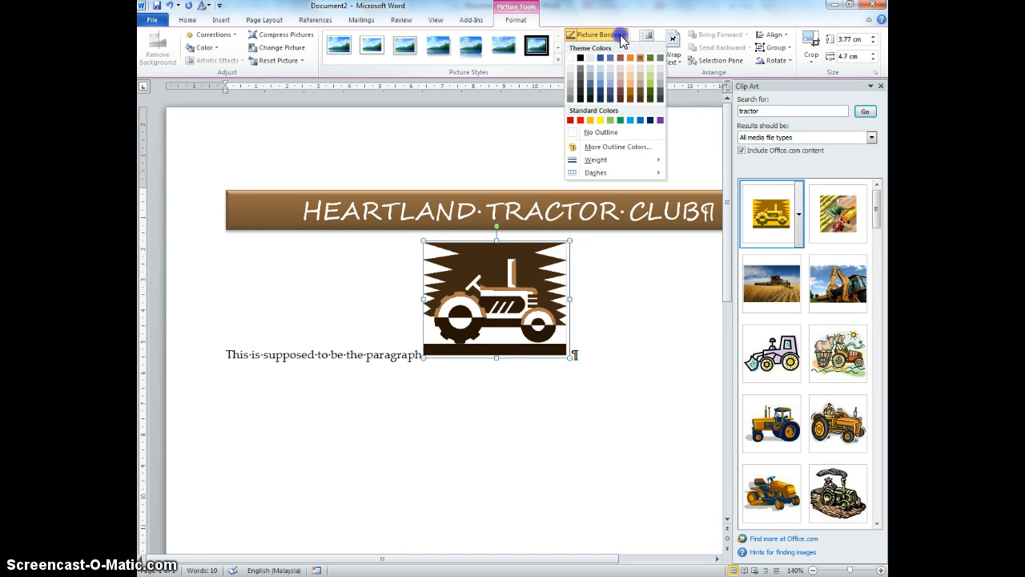
{"action": "mouse_move", "coordinate": [621, 160]}
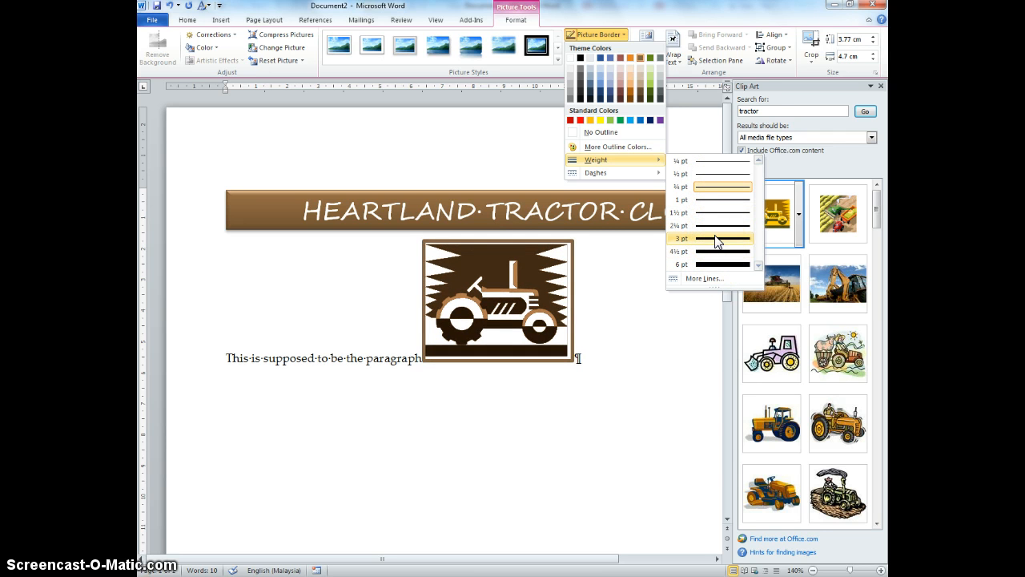
{"action": "left_click", "coordinate": [713, 176]}
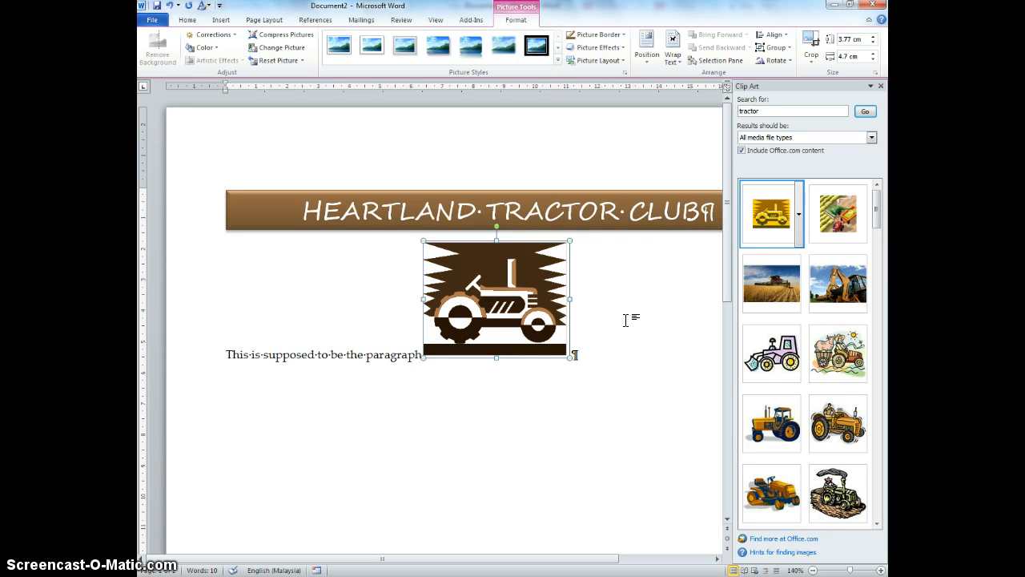
{"action": "left_click", "coordinate": [616, 319]}
Scale the tractor picture to 35% of its original size with the aspect ratio locked.
{"action": "right_click", "coordinate": [472, 296]}
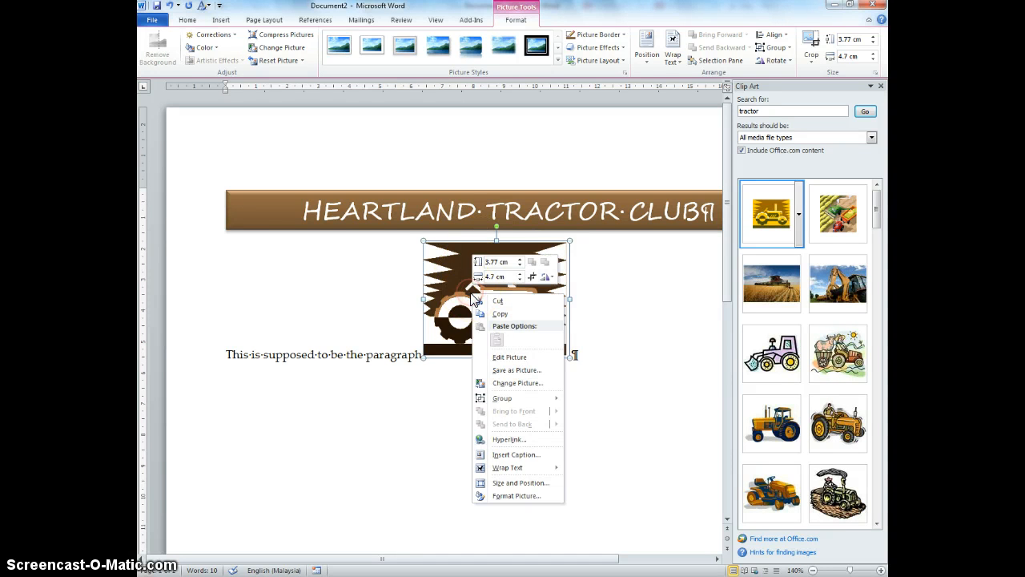
{"action": "left_click", "coordinate": [527, 484]}
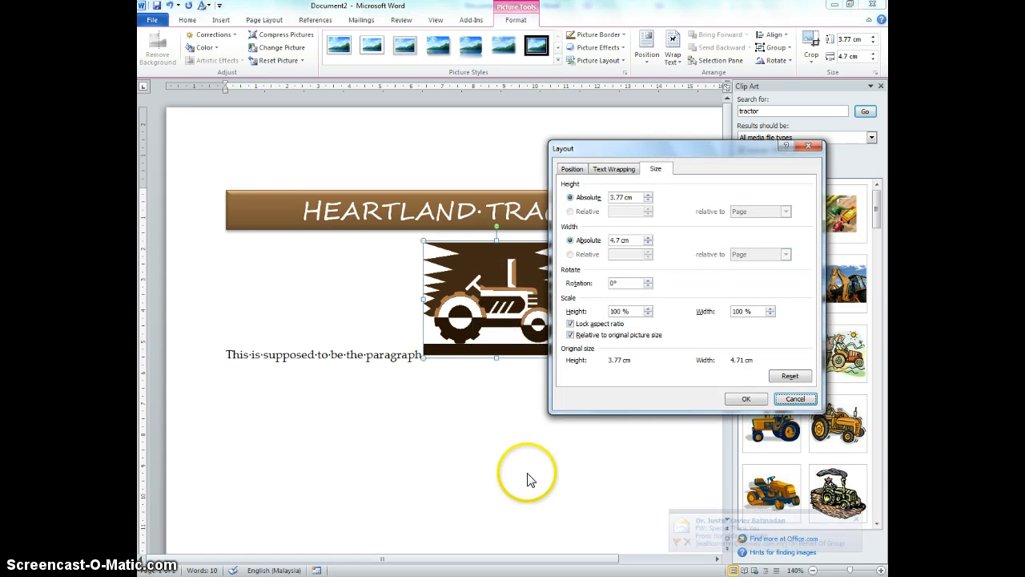
{"action": "left_click", "coordinate": [624, 335]}
{"action": "left_click", "coordinate": [622, 311]}
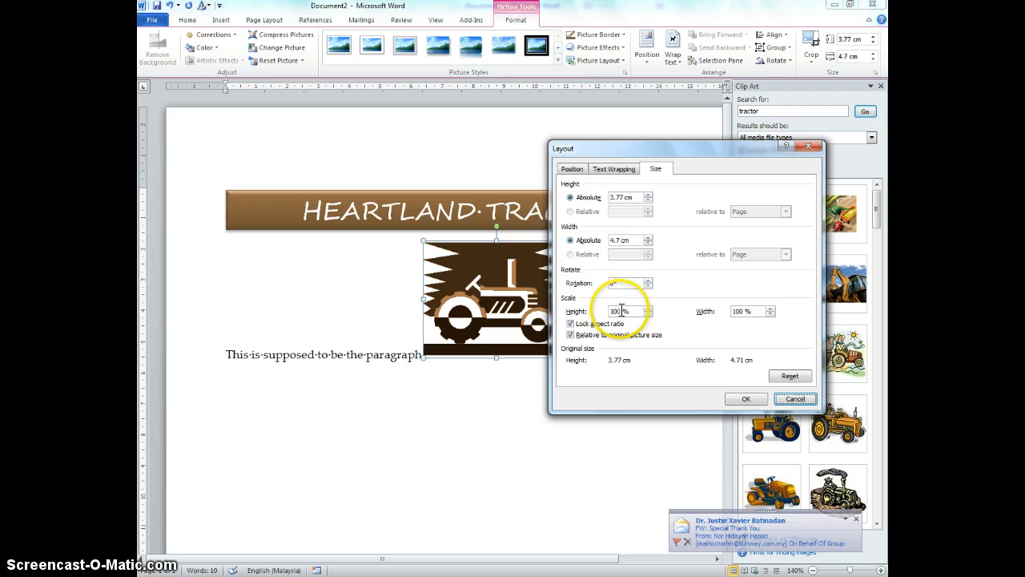
{"action": "left_click_drag", "start_coordinate": [622, 311], "coordinate": [578, 311]}
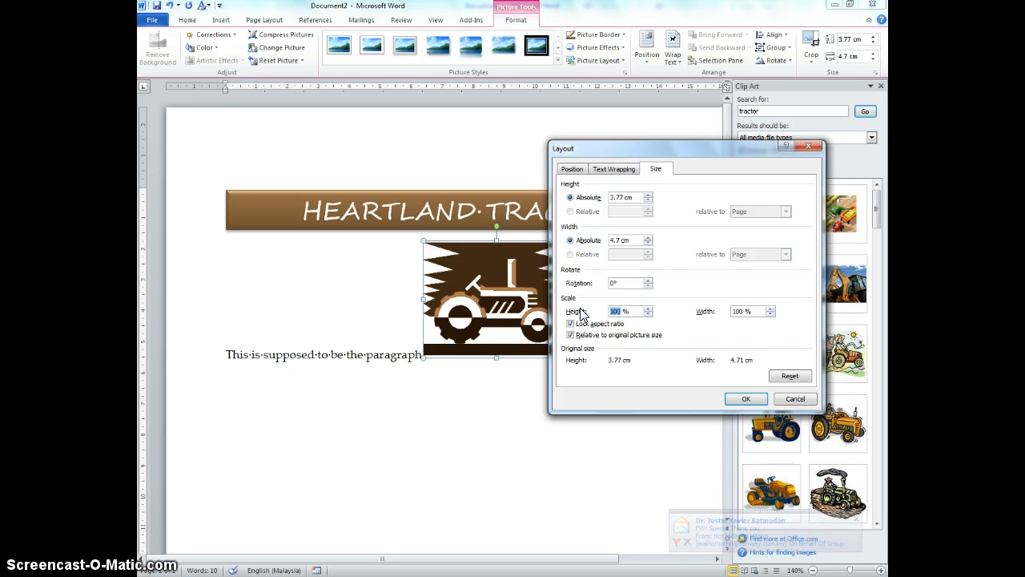
{"action": "type", "text": "35"}
{"action": "key", "text": "Return"}
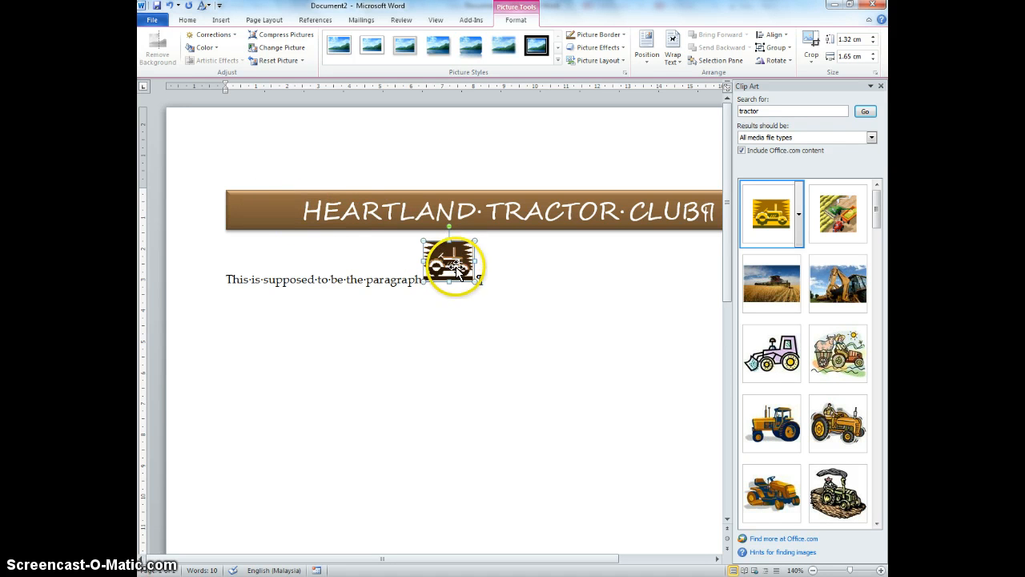
Try to move the tractor picture onto the banner before the title, and undo the move.
{"action": "left_click", "coordinate": [355, 238]}
{"action": "left_click_drag", "start_coordinate": [284, 216], "coordinate": [282, 213]}
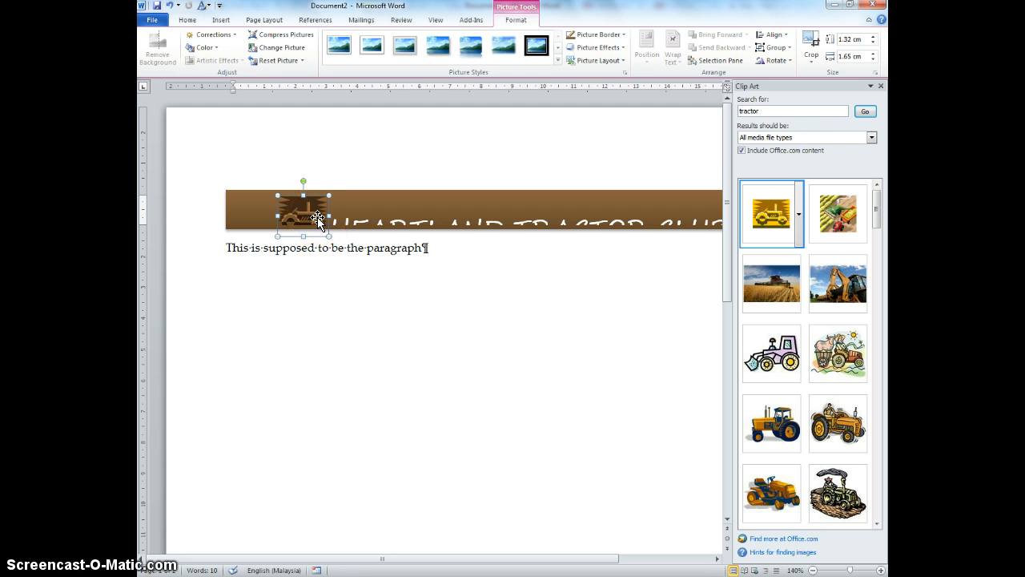
{"action": "key", "text": "ctrl+z"}
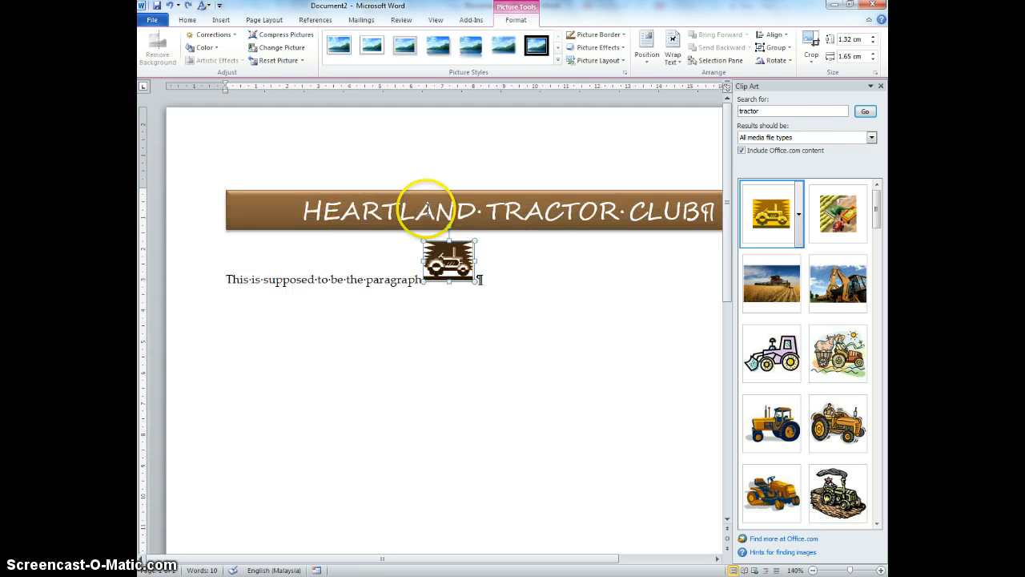
Set the tractor picture's text wrapping to In Front of Text and close the Clip Art pane.
{"action": "right_click", "coordinate": [460, 271]}
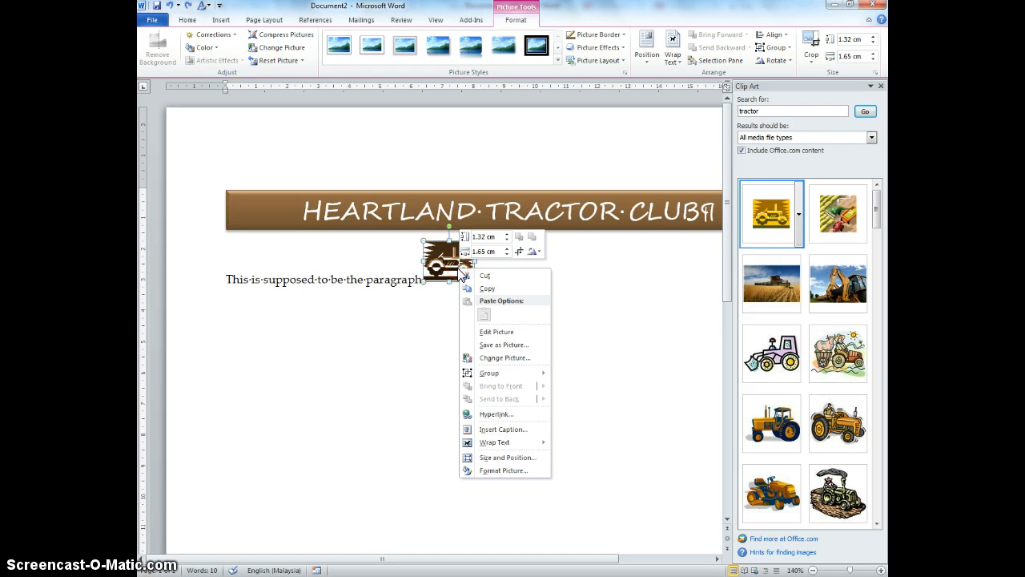
{"action": "mouse_move", "coordinate": [530, 447]}
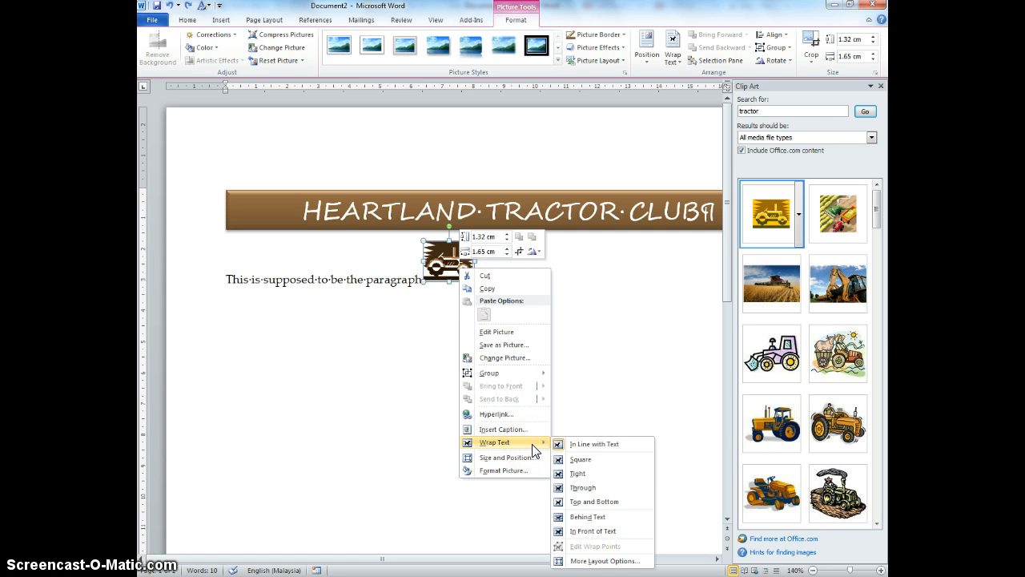
{"action": "left_click", "coordinate": [589, 531]}
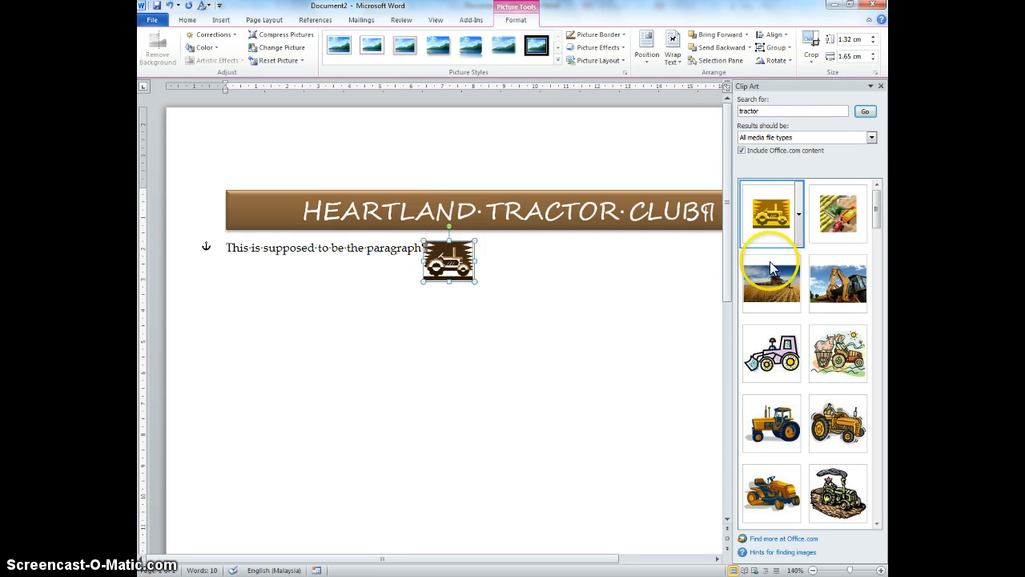
{"action": "left_click", "coordinate": [881, 86]}
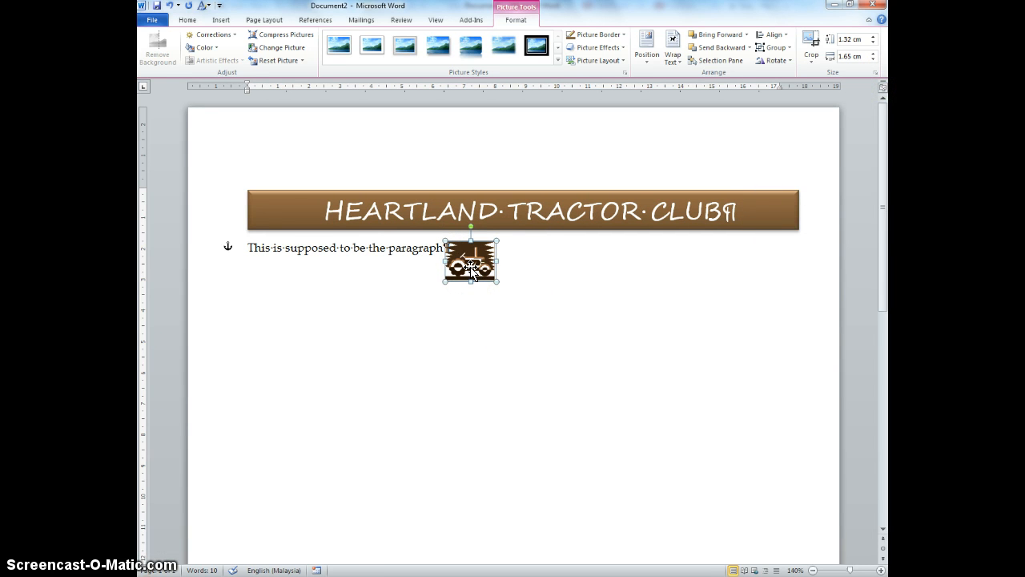
Paste a copy of the tractor picture, place it beside the original and flip the copy horizontally.
{"action": "key", "text": "ctrl+v"}
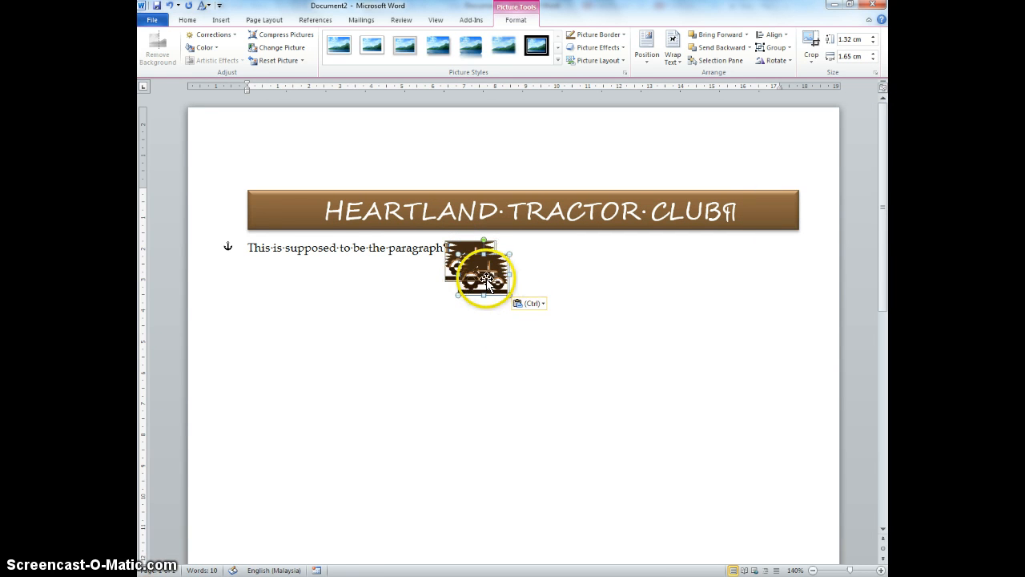
{"action": "left_click_drag", "start_coordinate": [484, 282], "coordinate": [554, 276]}
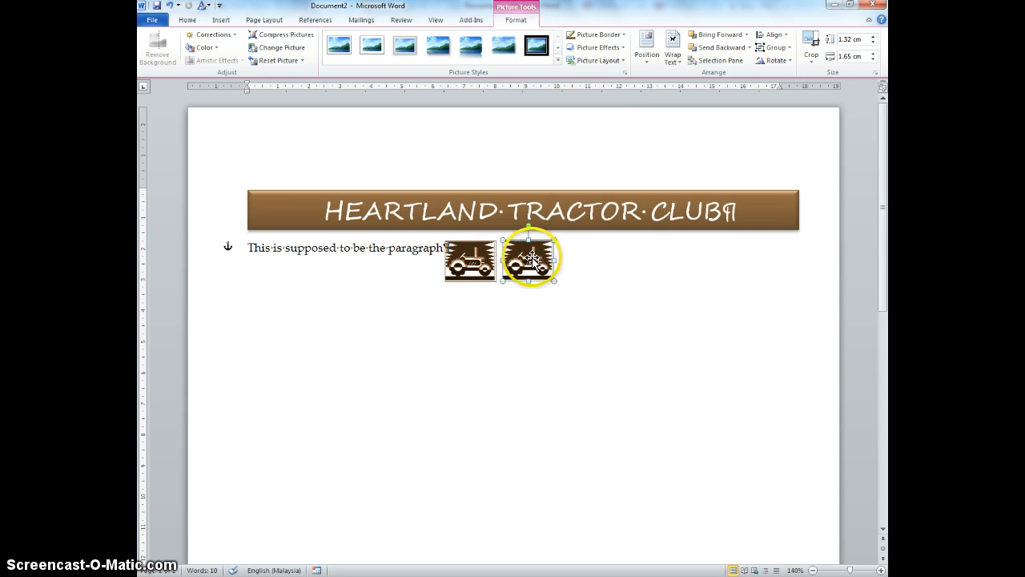
{"action": "left_click", "coordinate": [775, 60]}
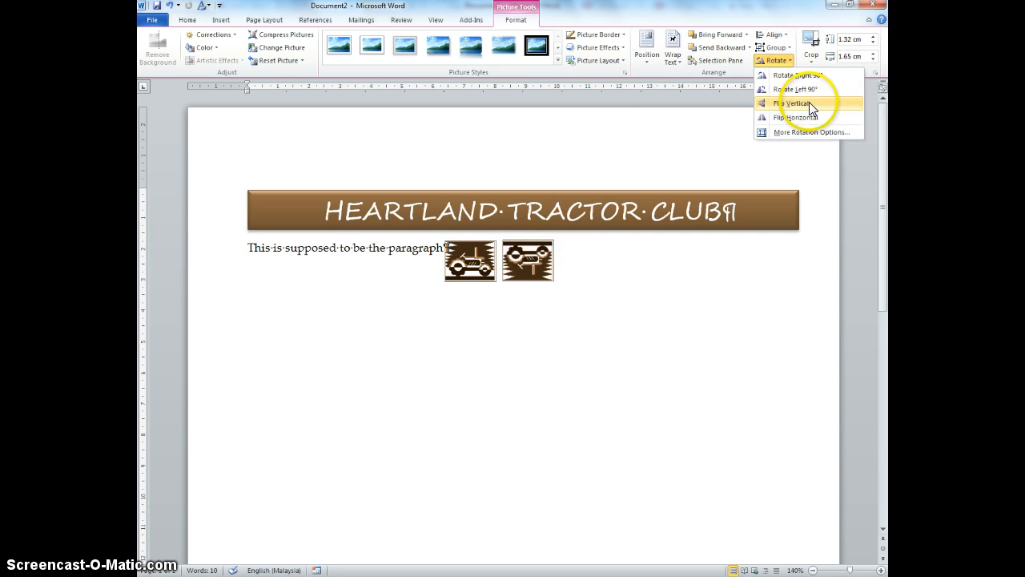
{"action": "left_click", "coordinate": [812, 117]}
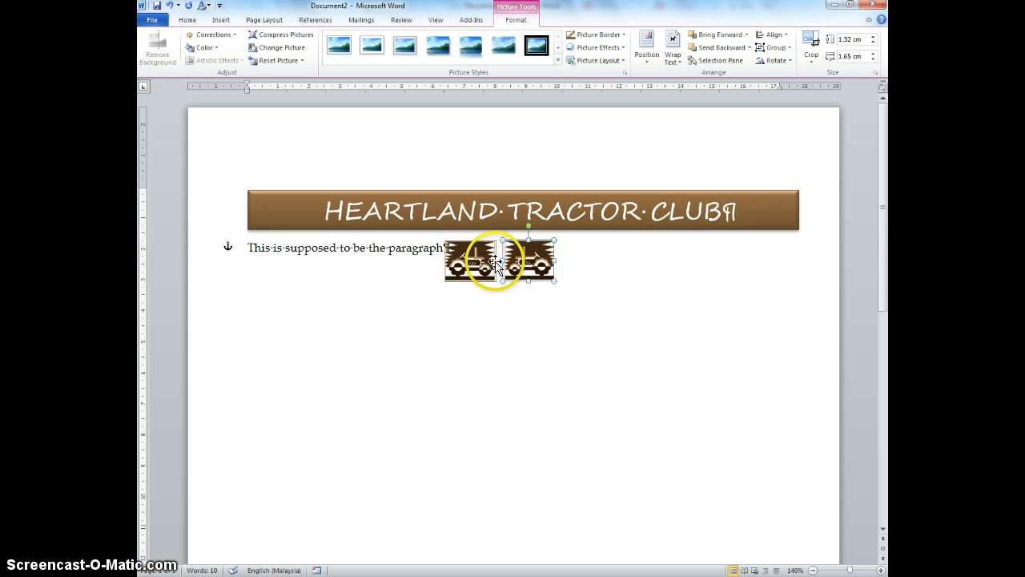
Move the original tractor picture onto the banner before the title and the flipped copy onto the banner after the title.
{"action": "left_click_drag", "start_coordinate": [457, 264], "coordinate": [275, 213]}
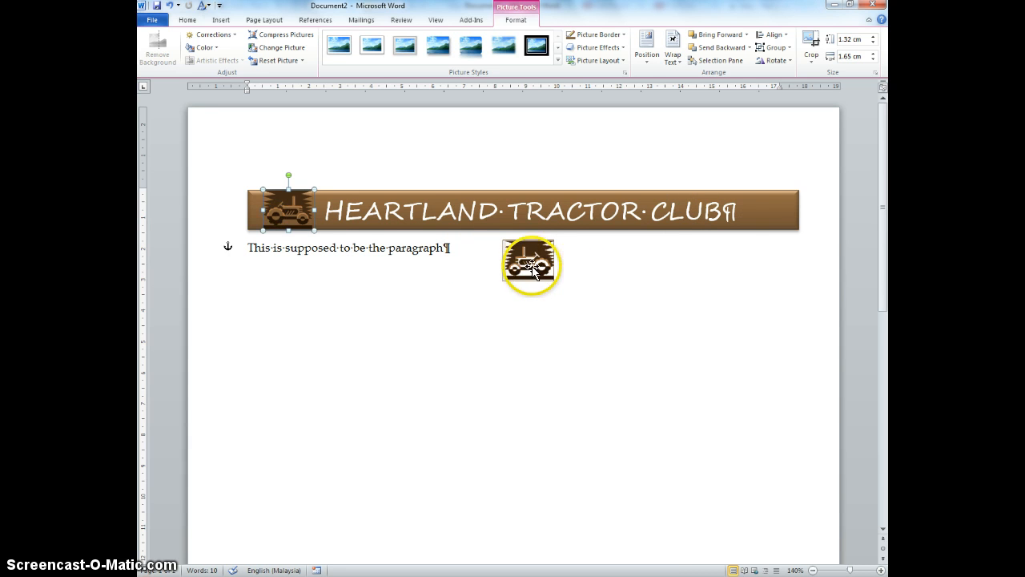
{"action": "left_click_drag", "start_coordinate": [531, 256], "coordinate": [769, 226]}
{"action": "left_click", "coordinate": [745, 256]}
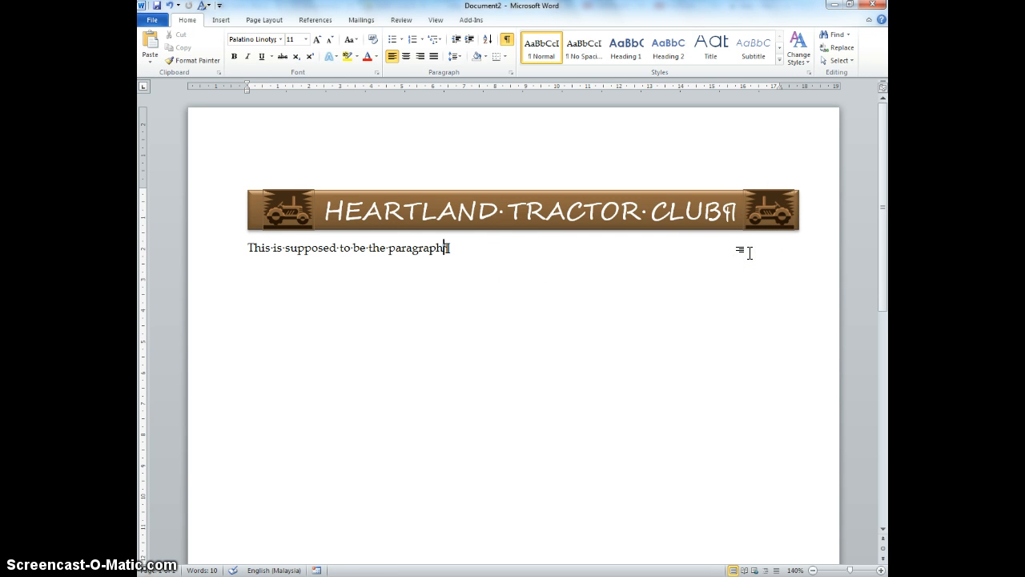
Scale both tractor pictures together down to 1.24 cm high and 1.55 cm wide.
{"action": "left_click", "coordinate": [288, 226]}
{"action": "left_click", "coordinate": [781, 213], "text": "shift"}
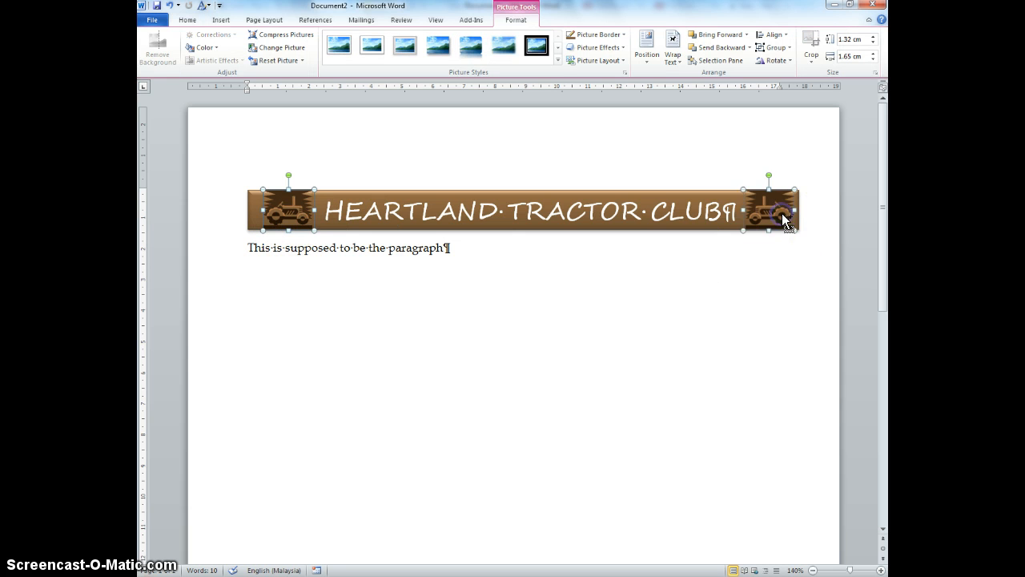
{"action": "right_click", "coordinate": [781, 214]}
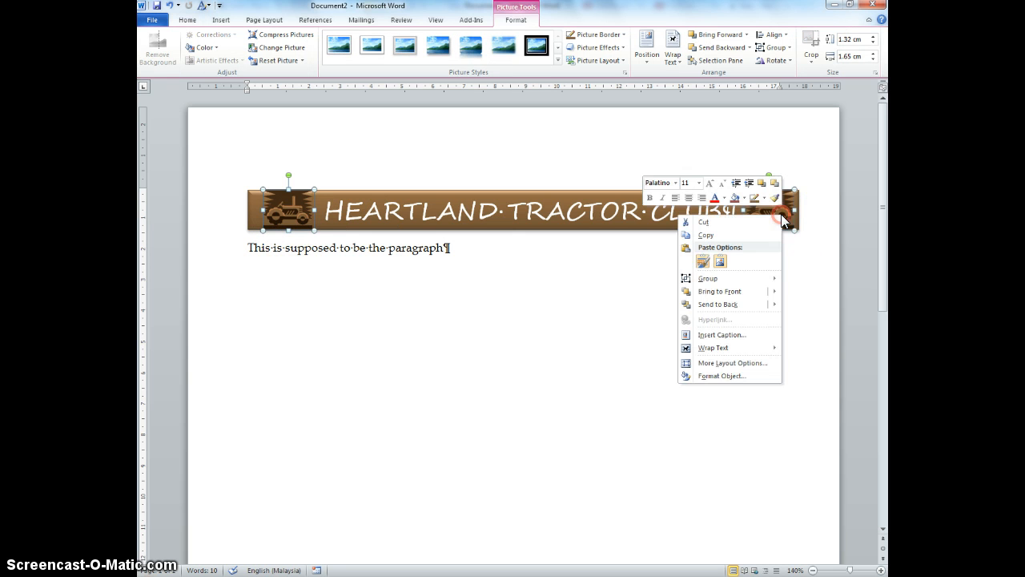
{"action": "left_click", "coordinate": [729, 363]}
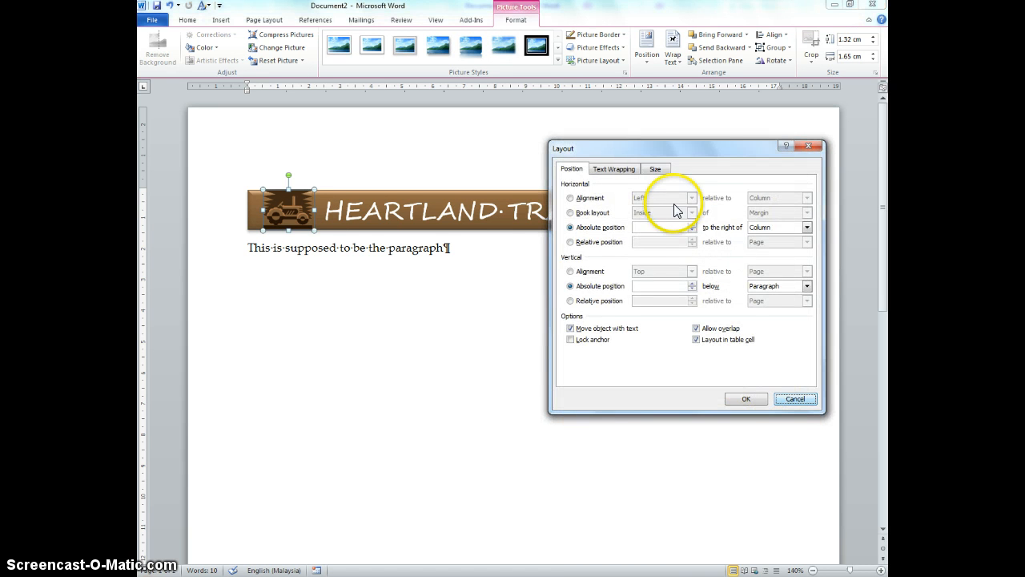
{"action": "left_click", "coordinate": [656, 169]}
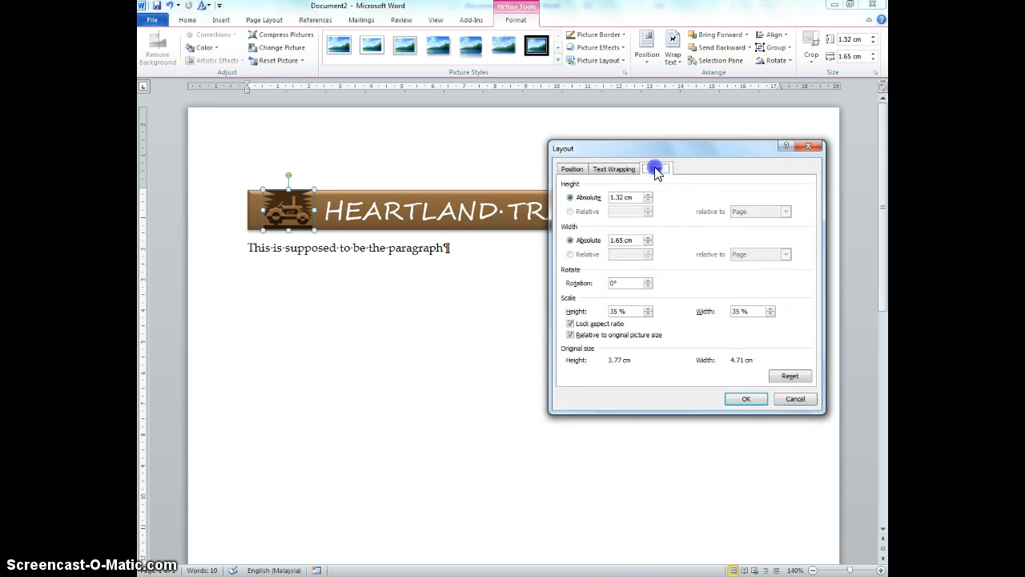
{"action": "left_click", "coordinate": [617, 312]}
{"action": "left_click", "coordinate": [737, 311]}
{"action": "left_click", "coordinate": [744, 399]}
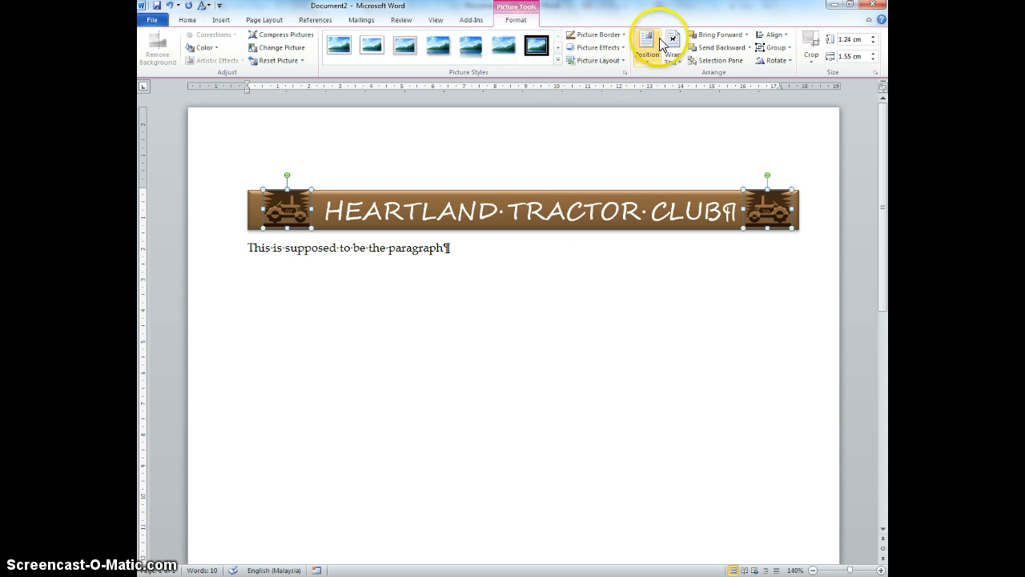
Remove the outline from both tractor pictures and align them with the title banner using Align Middle.
{"action": "left_click", "coordinate": [617, 37]}
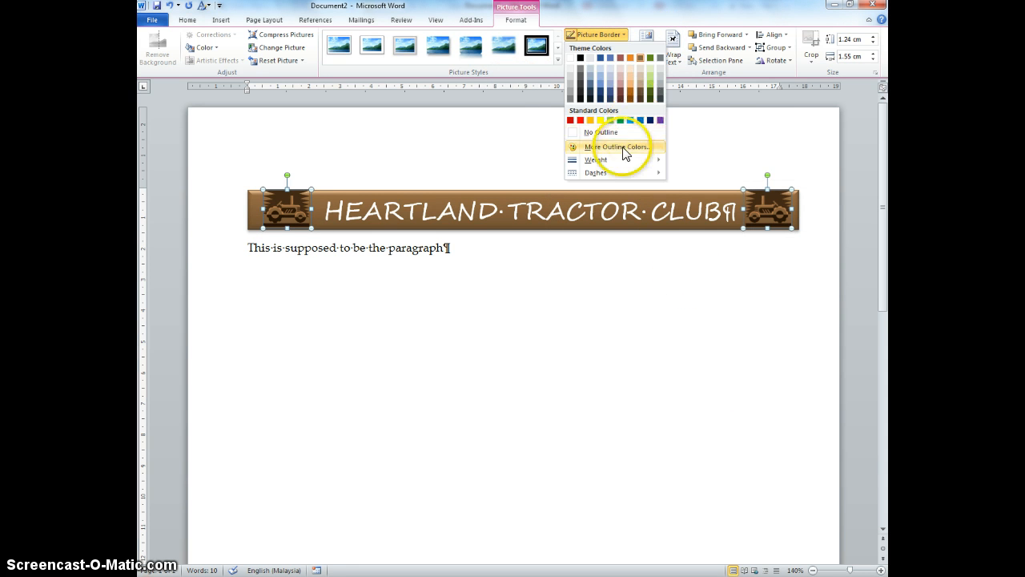
{"action": "left_click", "coordinate": [624, 134]}
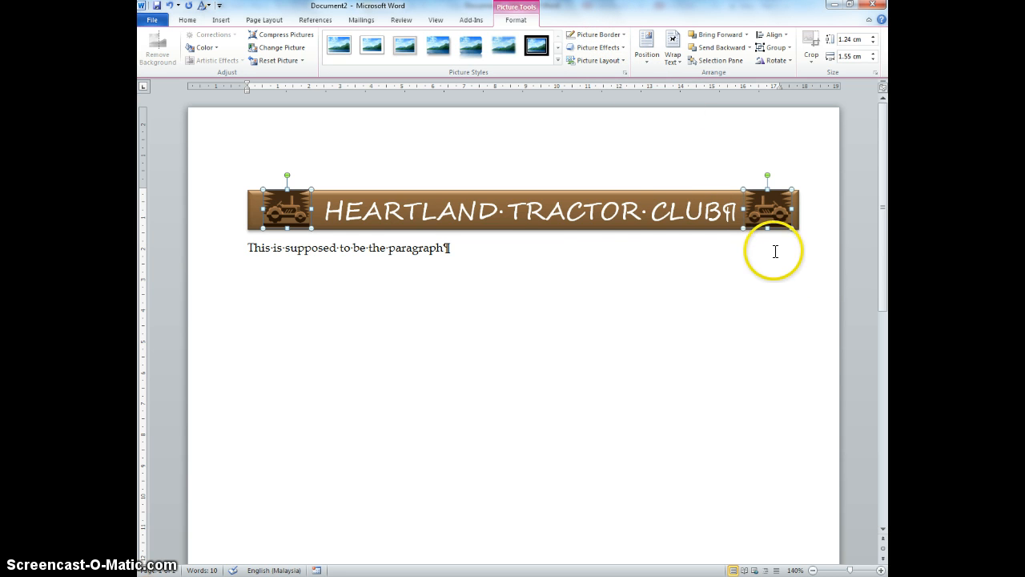
{"action": "left_click", "coordinate": [583, 228], "text": "shift"}
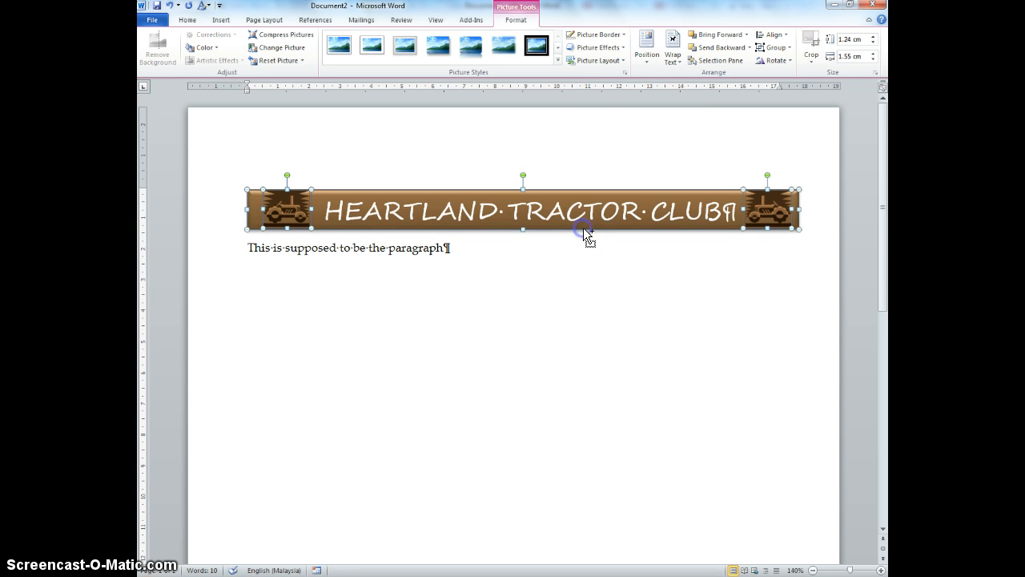
{"action": "left_click", "coordinate": [773, 37]}
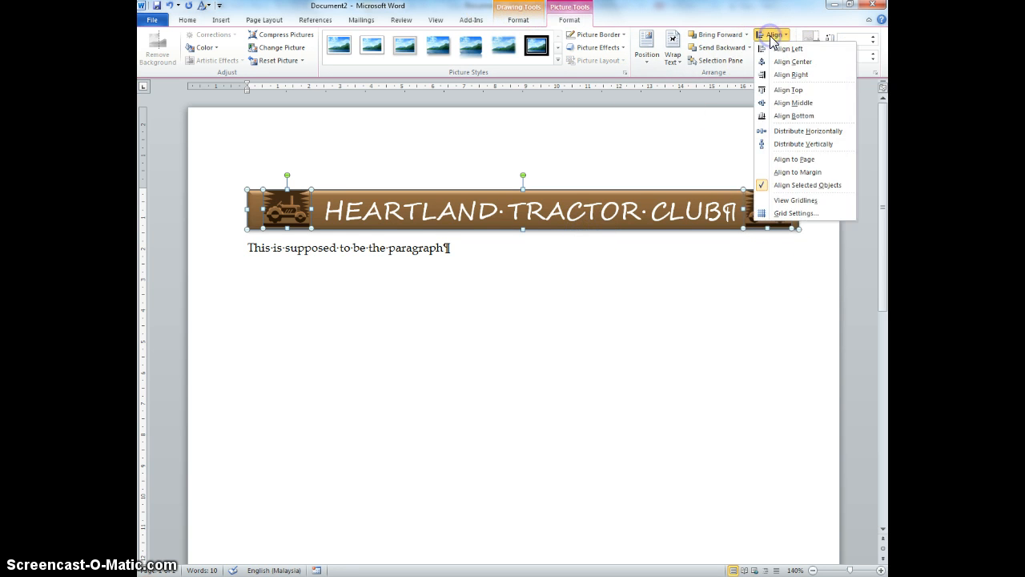
{"action": "left_click", "coordinate": [794, 103]}
{"action": "left_click", "coordinate": [691, 322]}
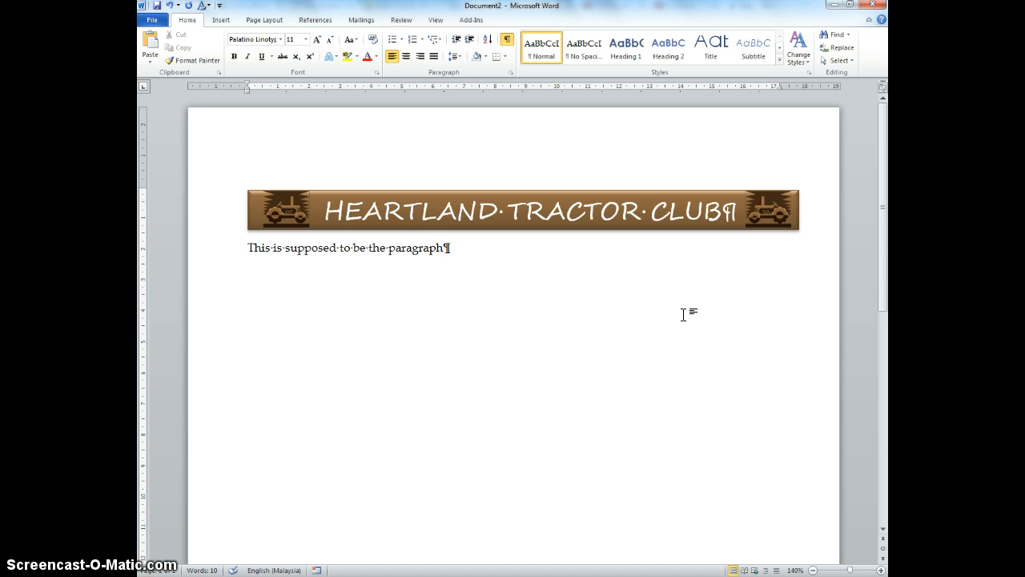
Replace the placeholder paragraph below the banner with an empty paragraph followed by a line holding the club's postal address.
{"action": "left_click", "coordinate": [250, 248]}
{"action": "left_click_drag", "start_coordinate": [251, 248], "coordinate": [440, 253]}
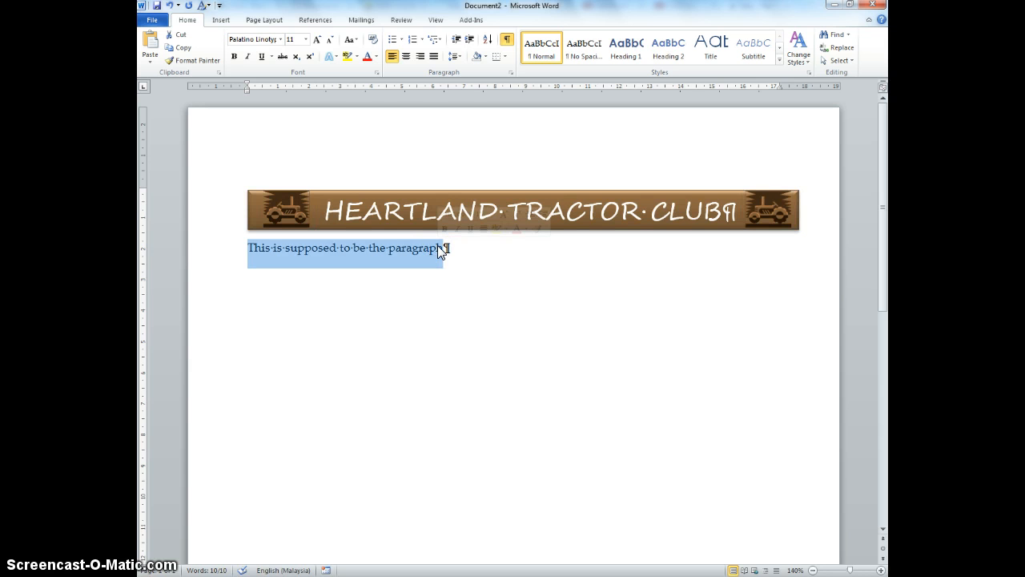
{"action": "key", "text": "Return"}
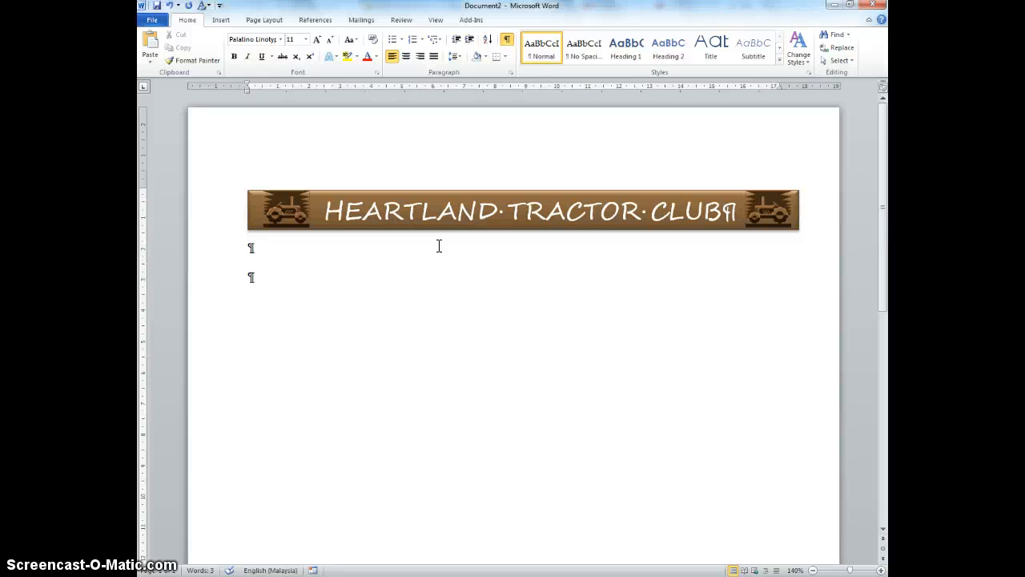
{"action": "type", "text": "323 Pine Avenue, G"}
{"action": "type", "text": "rab"}
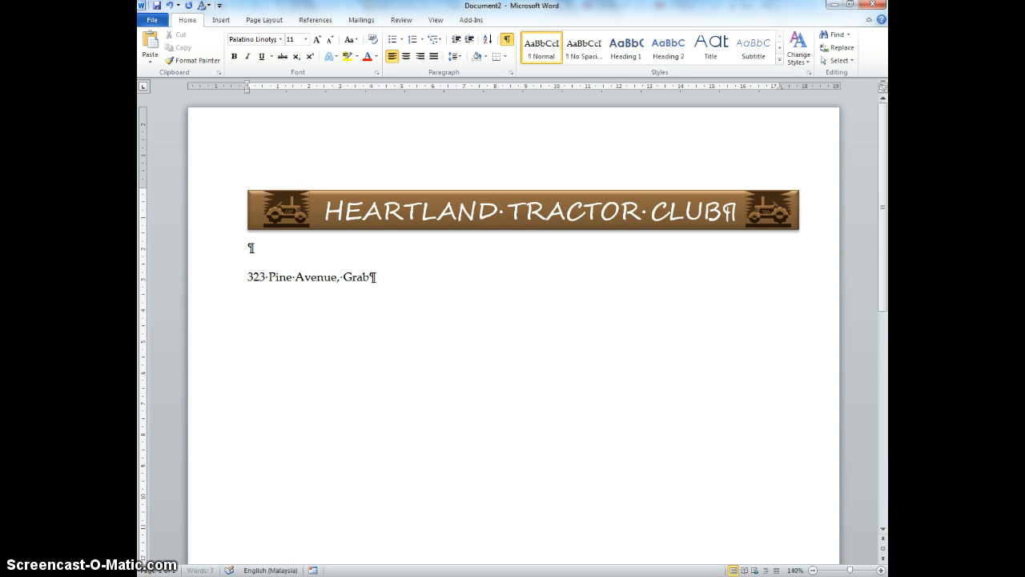
{"action": "type", "text": "er, OK 74877"}
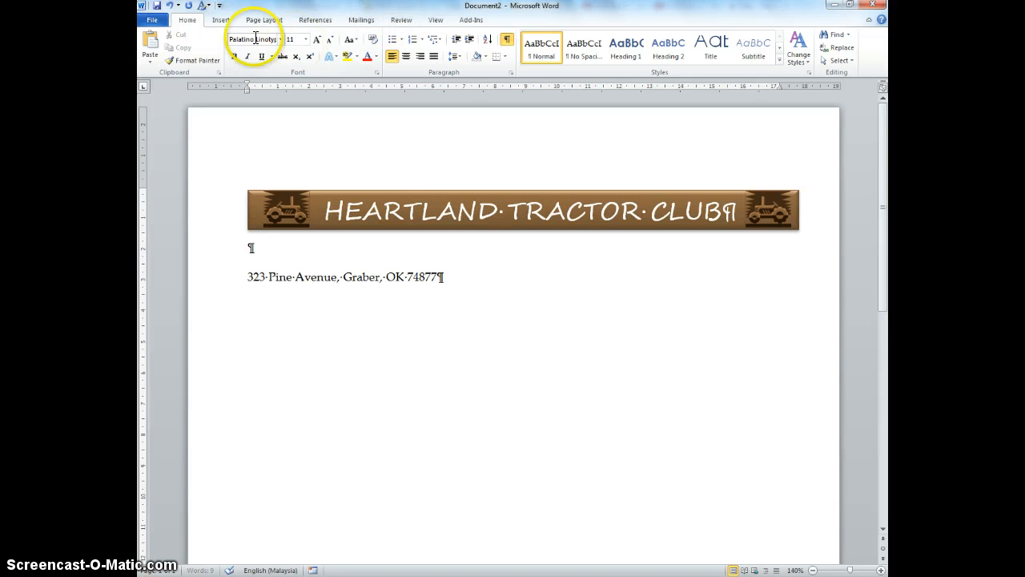
Insert a bullet symbol after the postal address, with a space on each side of it.
{"action": "left_click", "coordinate": [227, 21]}
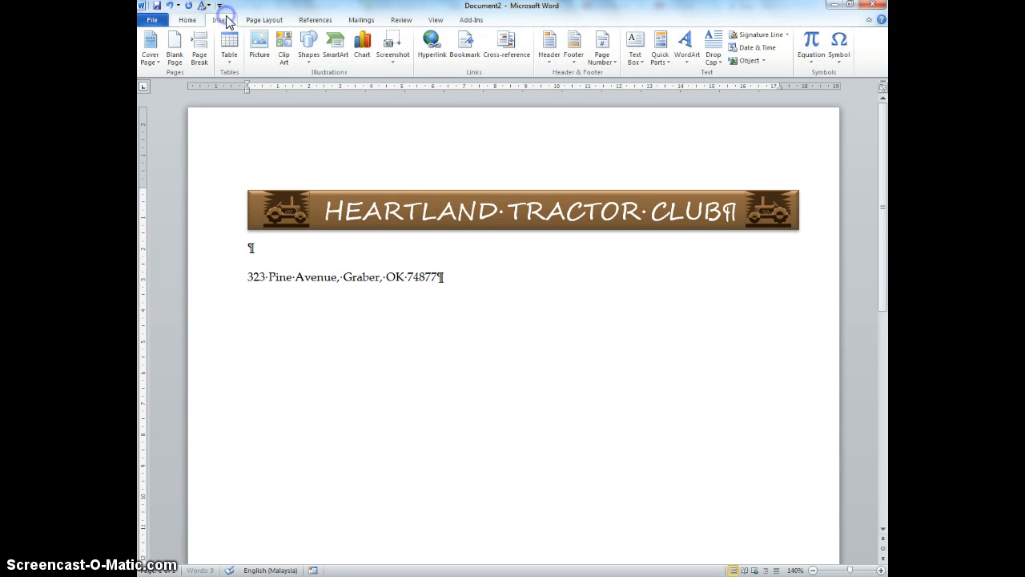
{"action": "left_click", "coordinate": [839, 46]}
{"action": "left_click", "coordinate": [807, 77]}
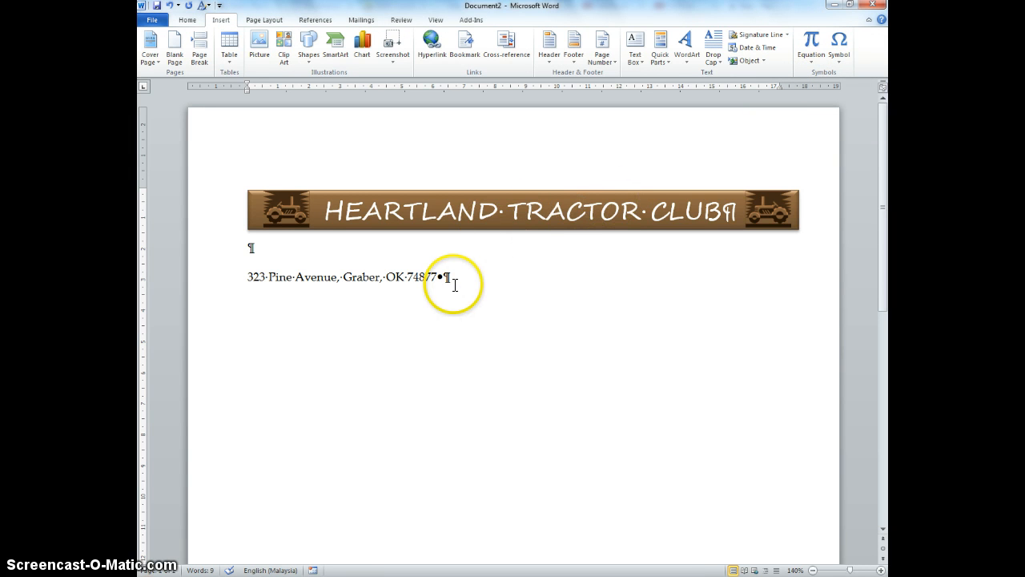
{"action": "key", "text": "Left"}
{"action": "key", "text": "Right"}
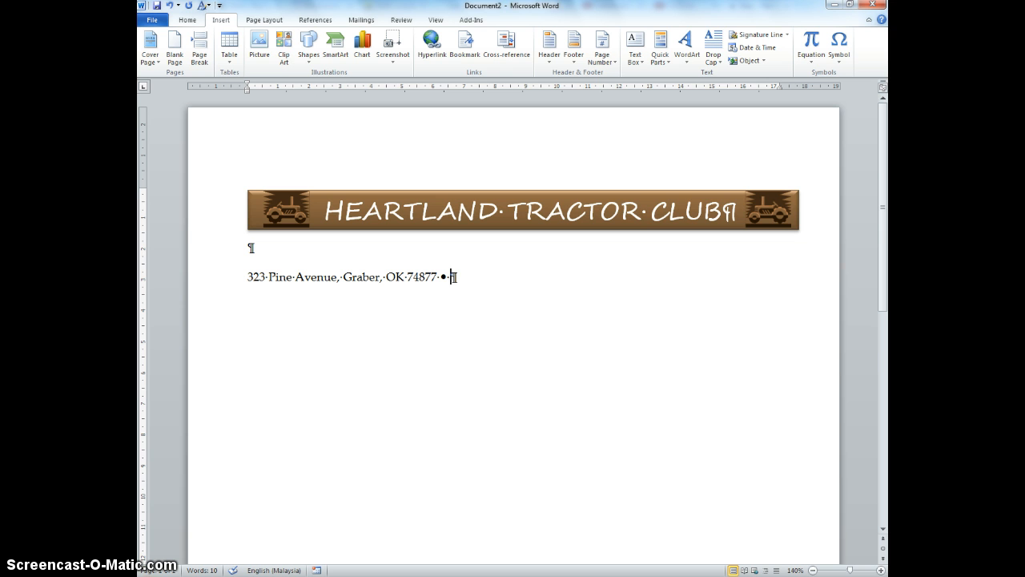
Add "Phone:" with the club's phone number to the contact line, followed by another bullet symbol.
{"action": "type", "text": "Phone: (476) 555 "}
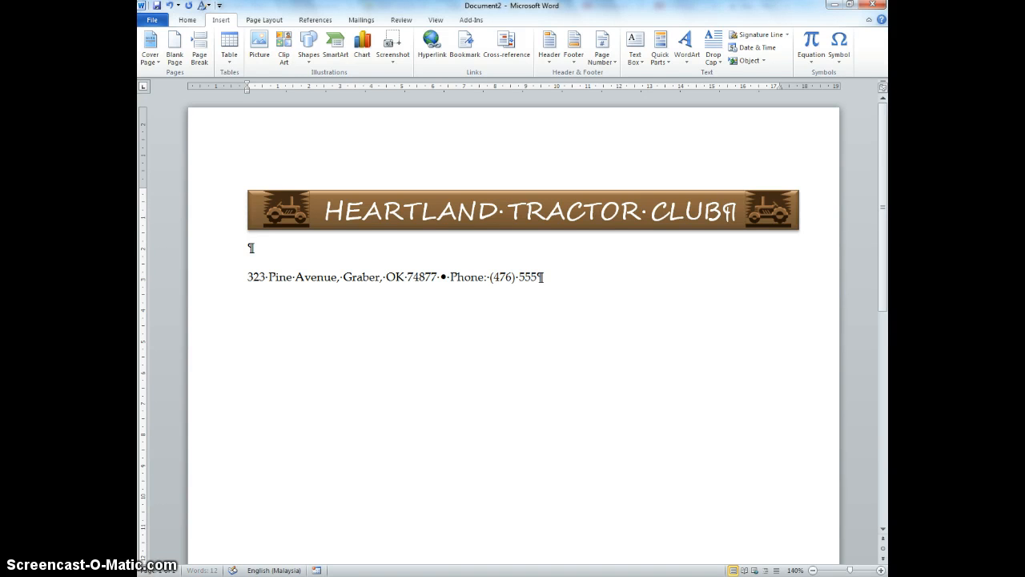
{"action": "type", "text": "9348"}
{"action": "left_click", "coordinate": [842, 55]}
{"action": "left_click", "coordinate": [803, 77]}
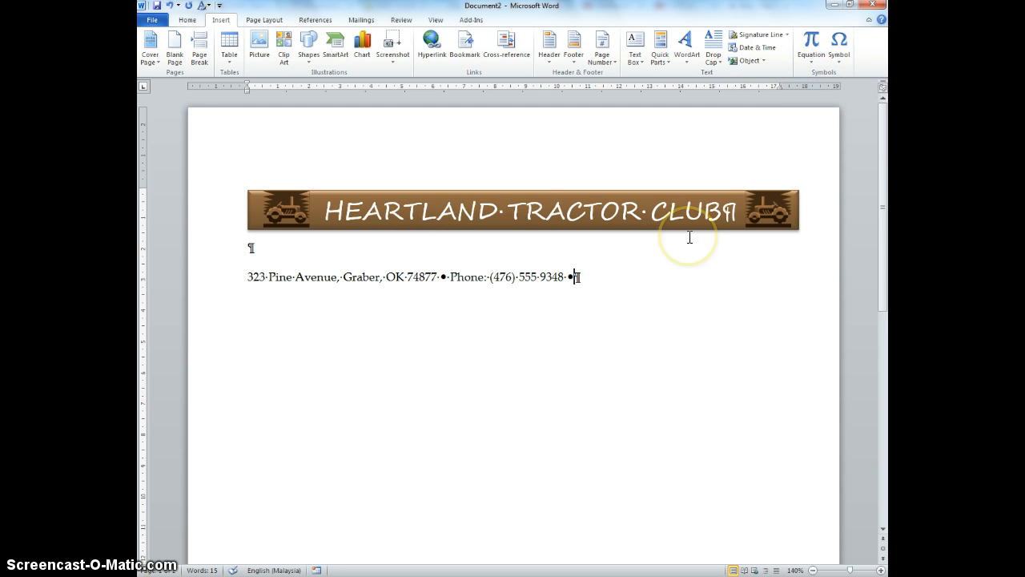
{"action": "type", "text": "We"}
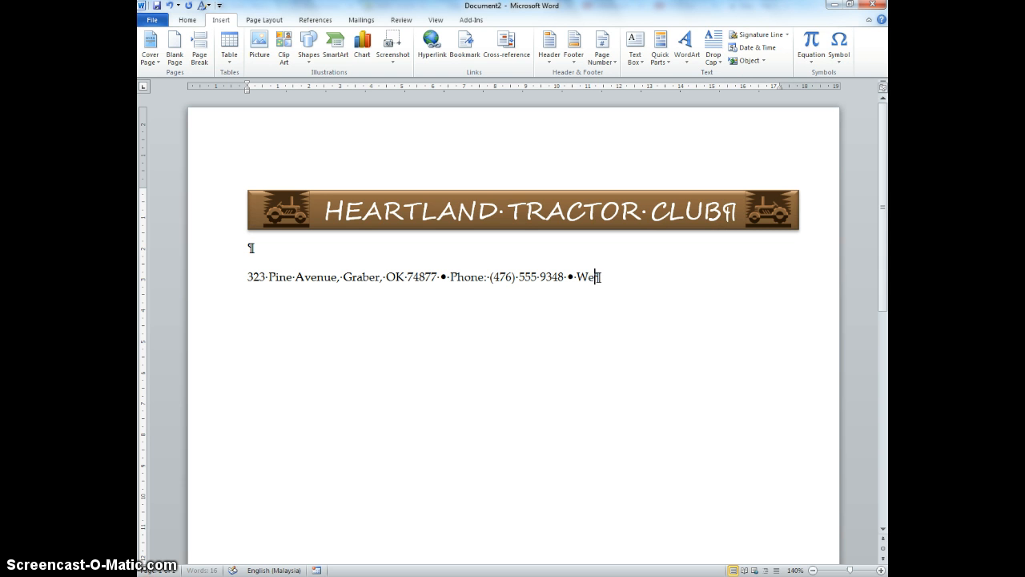
{"action": "type", "text": "b address"}
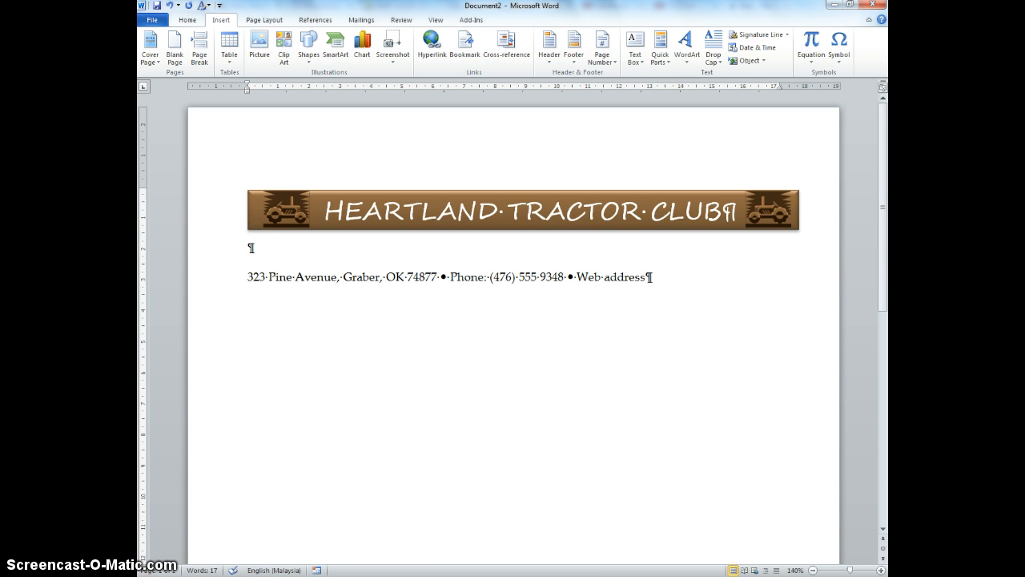
{"action": "type", "text": ": www.hltclub.com"}
{"action": "key", "text": "Return"}
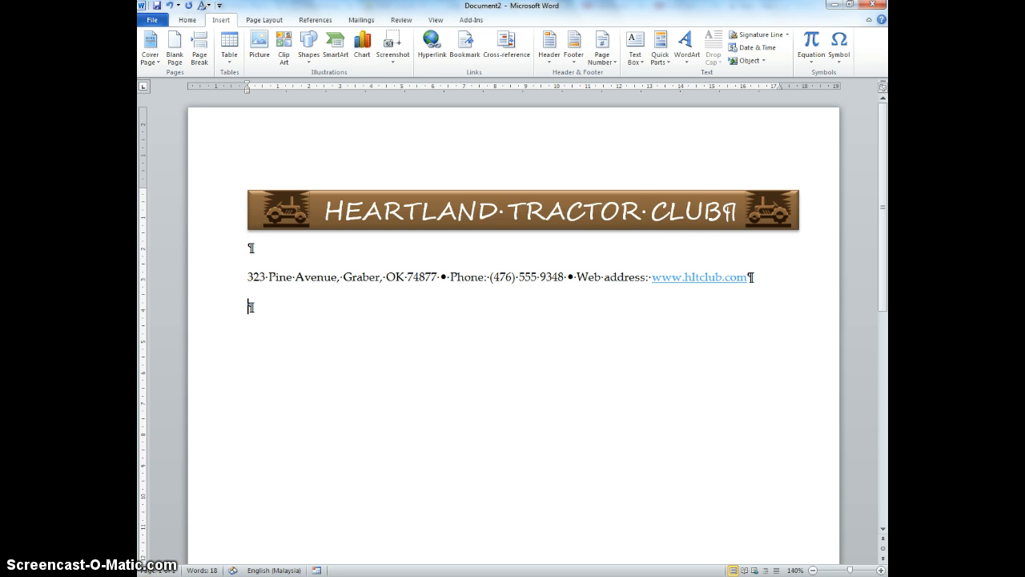
Remove the hyperlink from the web address and delete the empty paragraph between the banner and the contact line.
{"action": "right_click", "coordinate": [708, 279]}
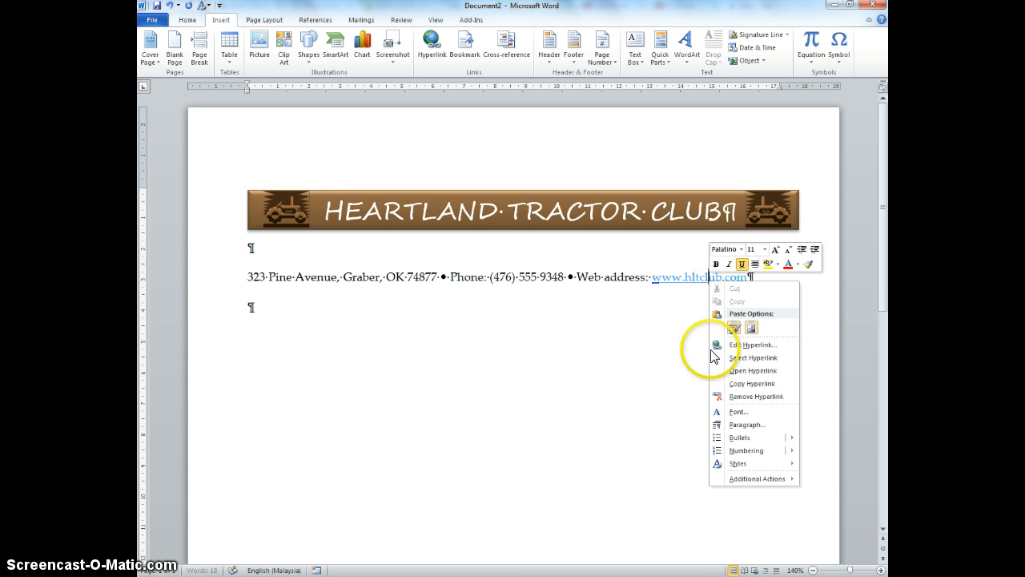
{"action": "left_click", "coordinate": [718, 396]}
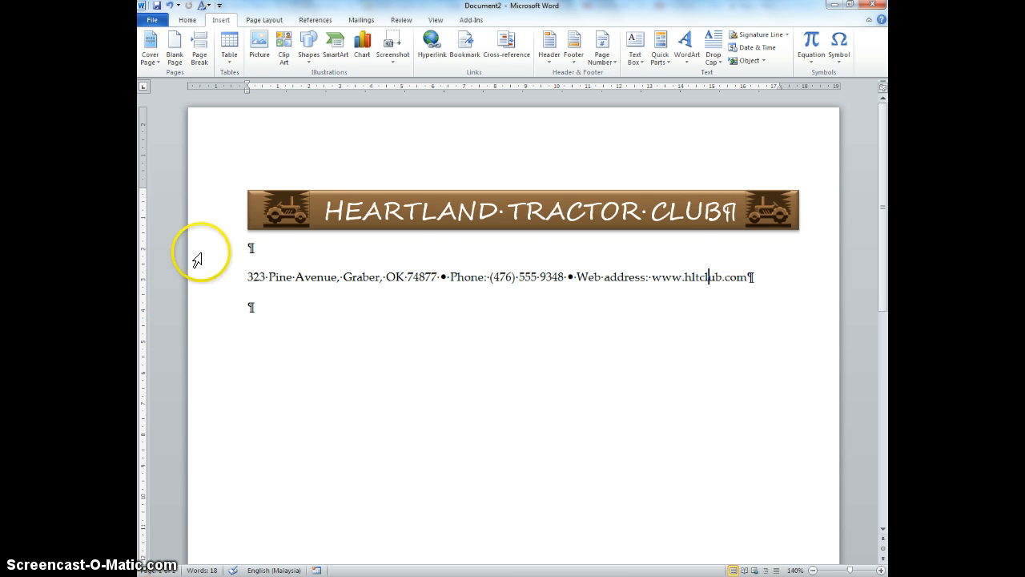
{"action": "left_click", "coordinate": [246, 251]}
{"action": "key", "text": "Delete"}
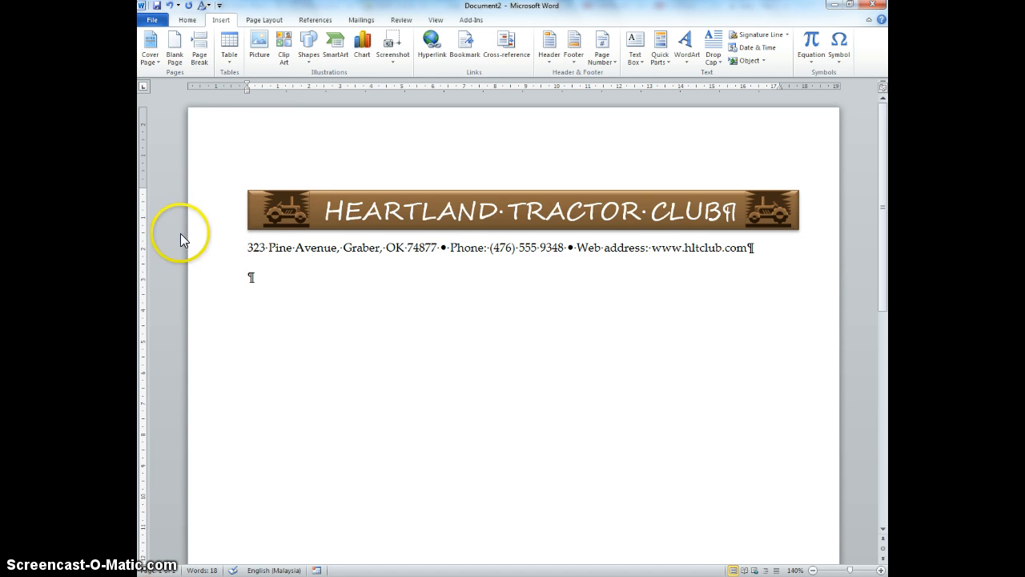
Colour the contact line beneath the banner with the brown theme font colour and centre it.
{"action": "left_click", "coordinate": [205, 258]}
{"action": "left_click", "coordinate": [264, 273]}
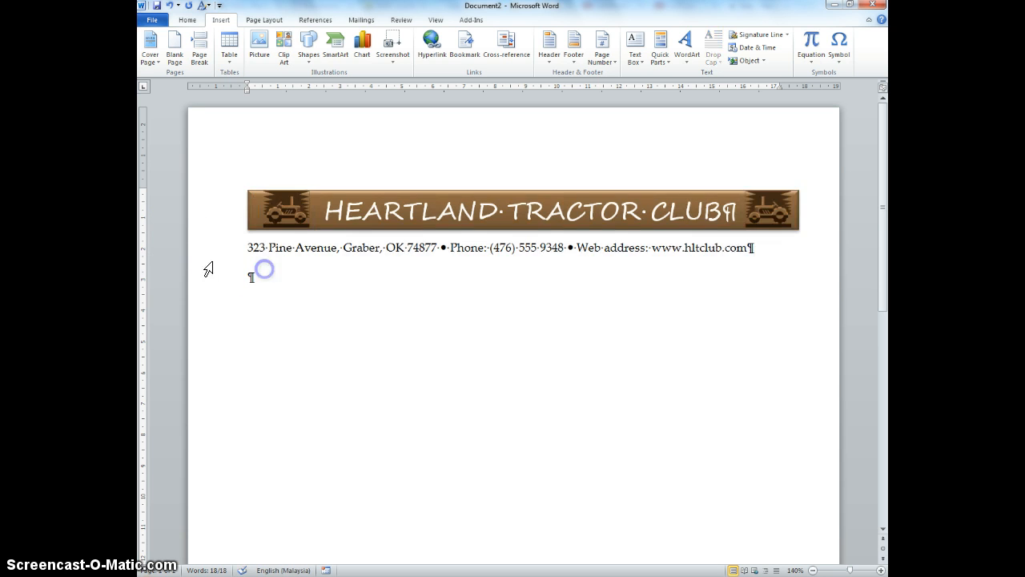
{"action": "left_click", "coordinate": [206, 258]}
{"action": "left_click", "coordinate": [508, 280]}
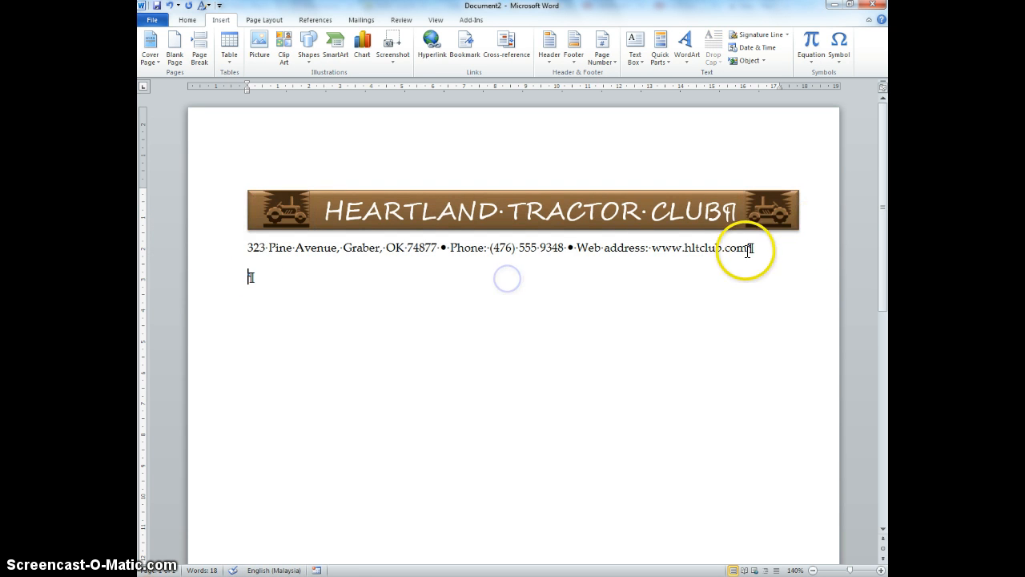
{"action": "left_click_drag", "start_coordinate": [750, 250], "coordinate": [250, 247]}
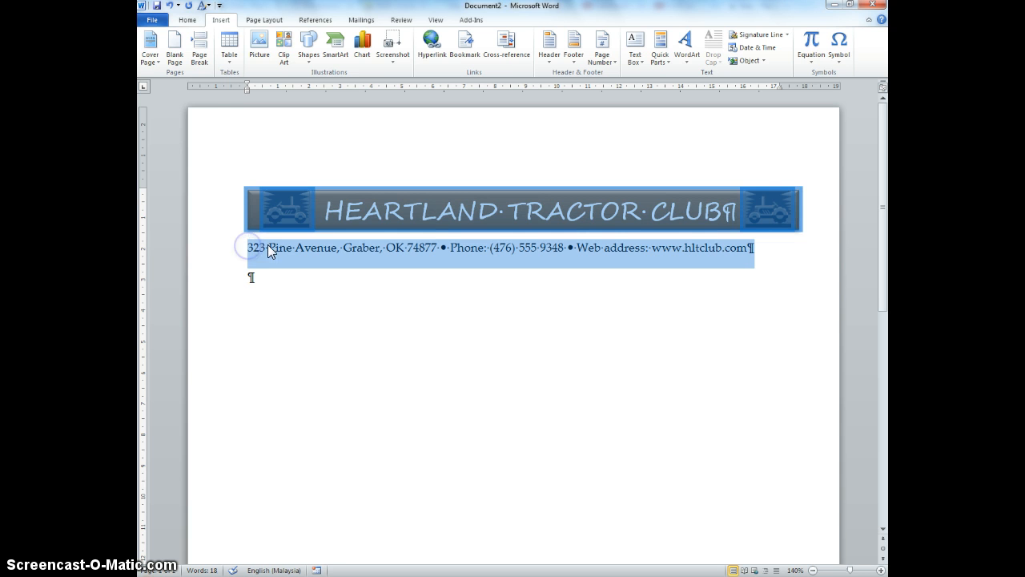
{"action": "left_click", "coordinate": [188, 24]}
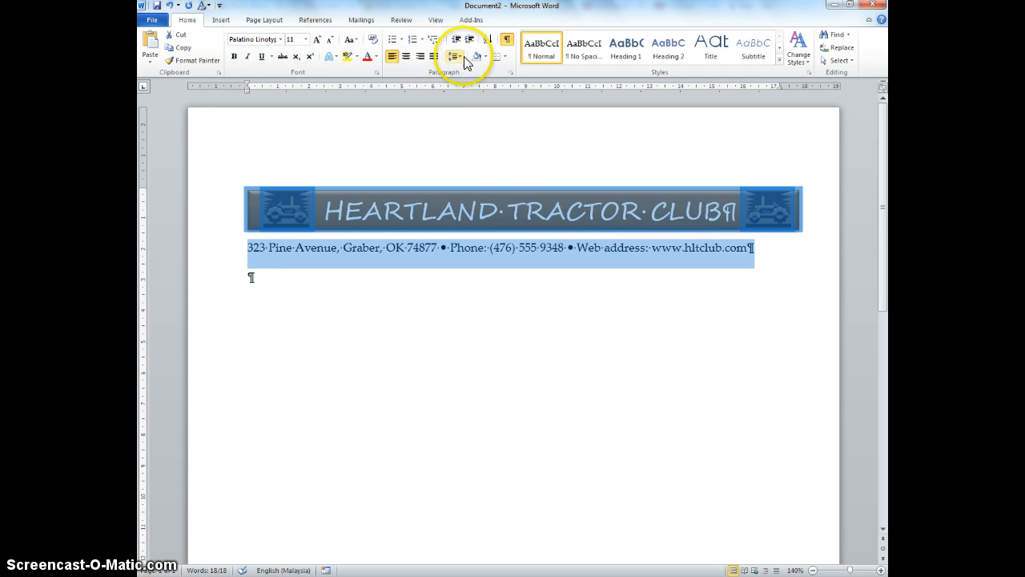
{"action": "left_click", "coordinate": [376, 65]}
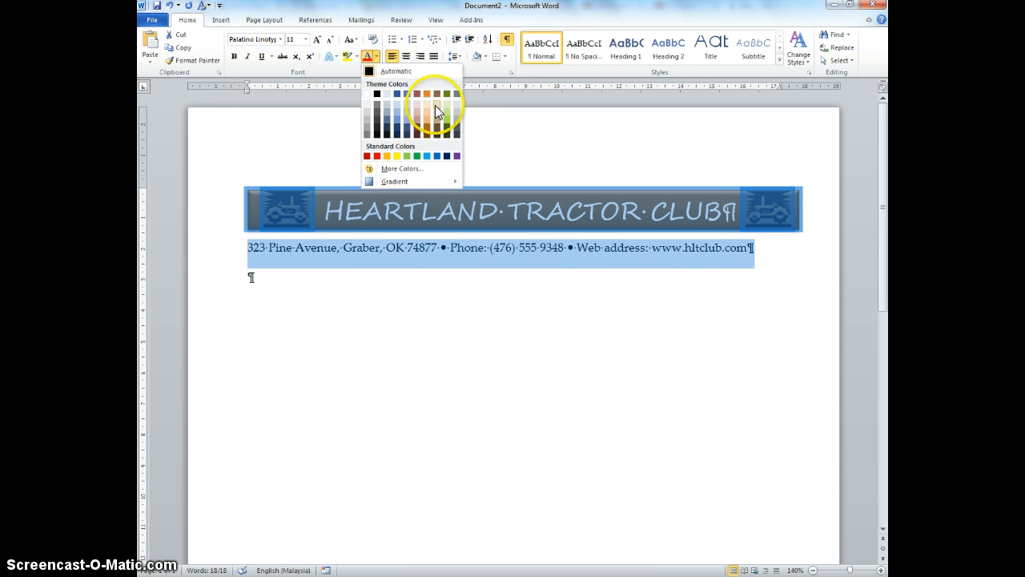
{"action": "left_click", "coordinate": [435, 92]}
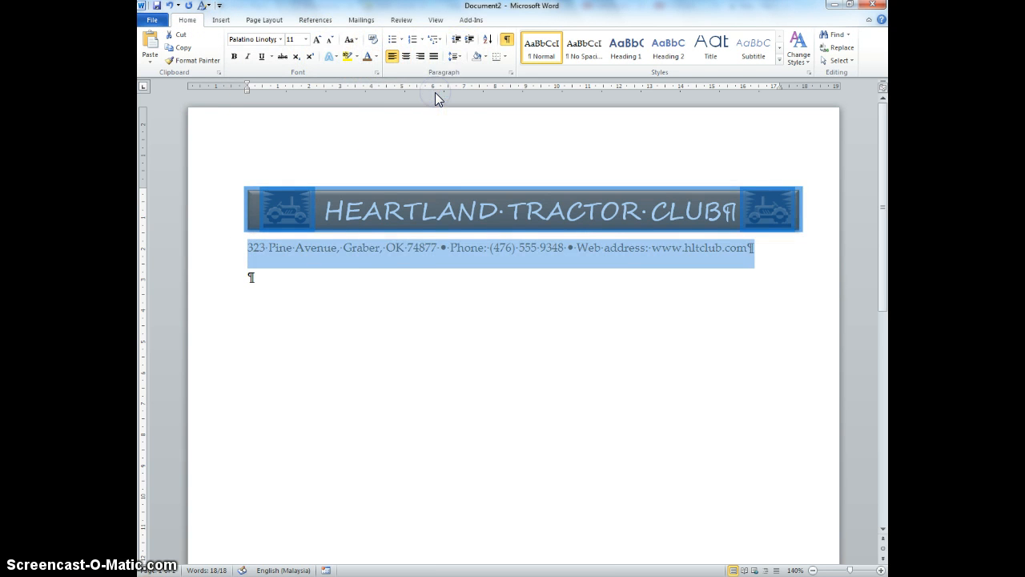
{"action": "left_click", "coordinate": [406, 56]}
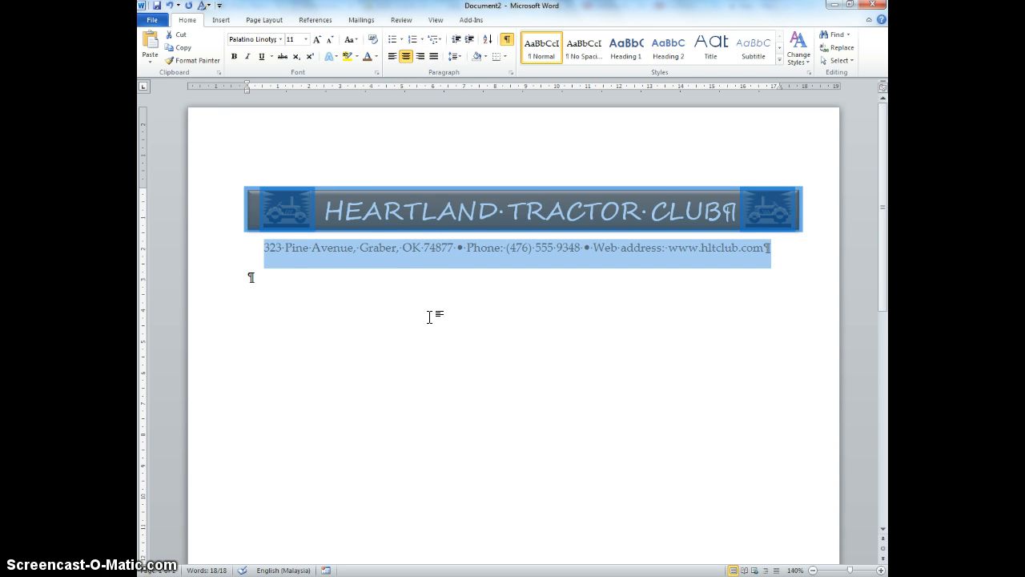
{"action": "left_click", "coordinate": [410, 329]}
Add a bottom border under the contact line paragraph.
{"action": "left_click", "coordinate": [407, 256]}
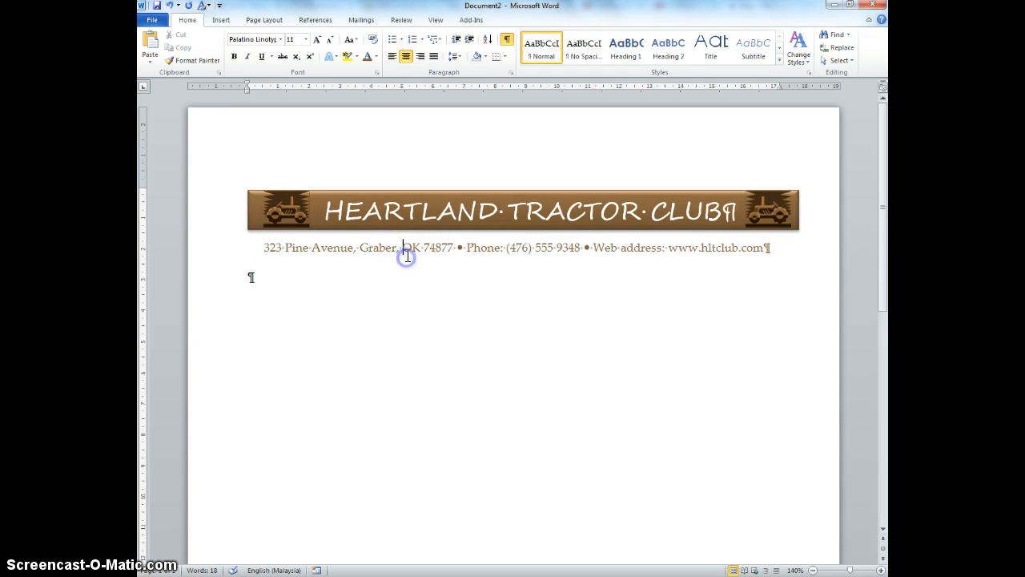
{"action": "left_click", "coordinate": [495, 54]}
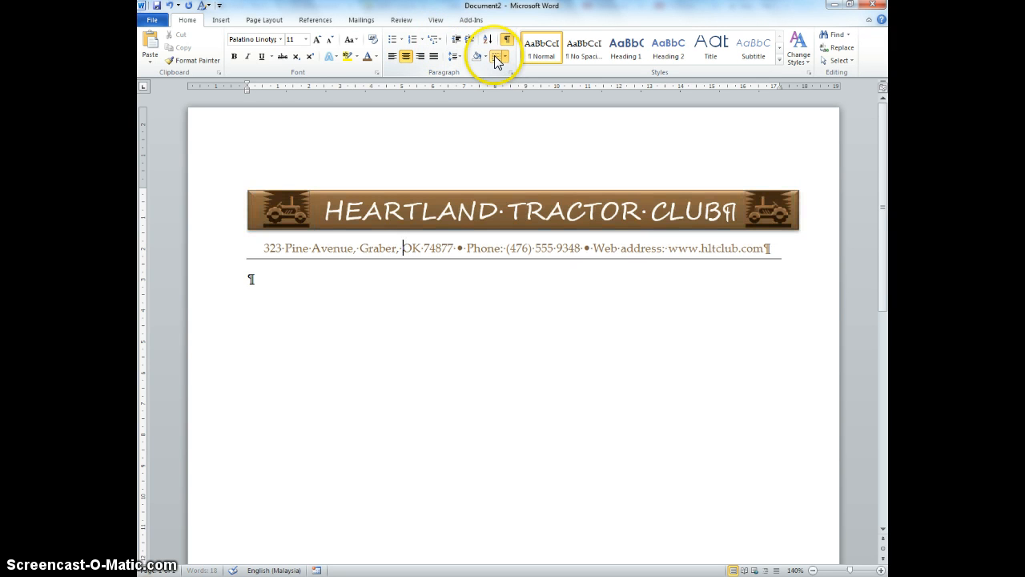
{"action": "left_click", "coordinate": [430, 370]}
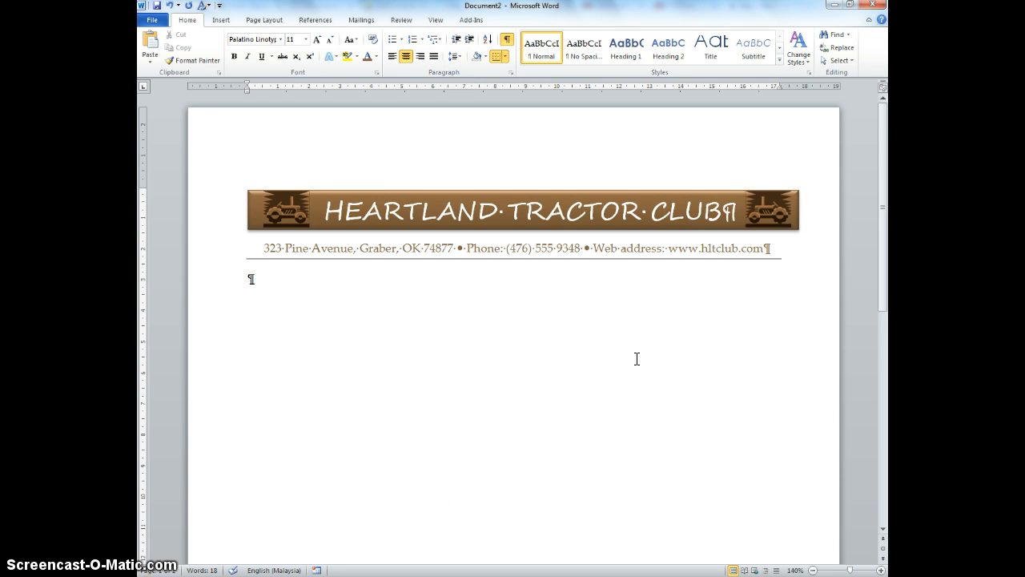
Save the document to the Desktop as a Word Document named Letterhead.
{"action": "left_click", "coordinate": [152, 19]}
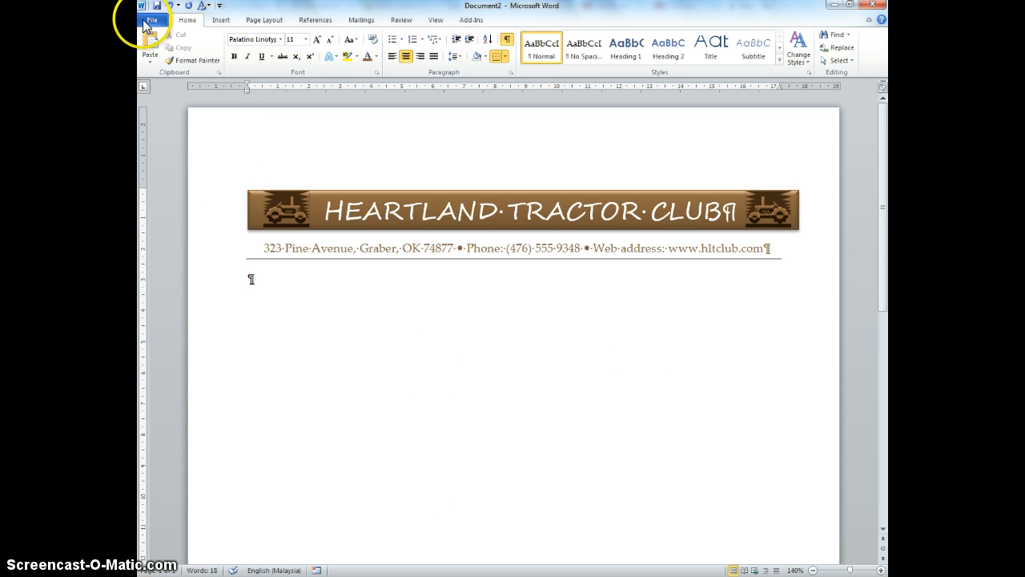
{"action": "left_click", "coordinate": [177, 55]}
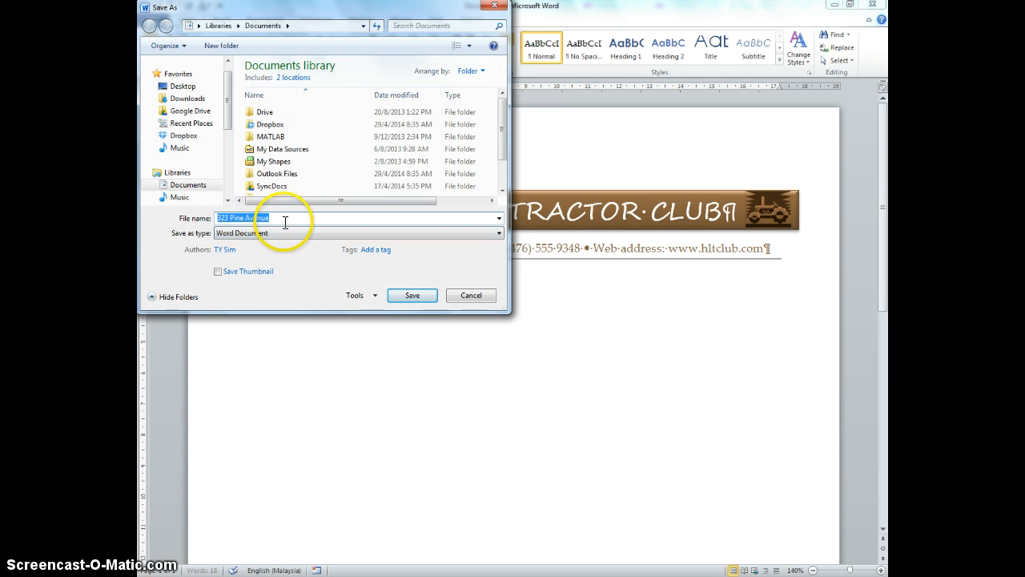
{"action": "left_click", "coordinate": [183, 86]}
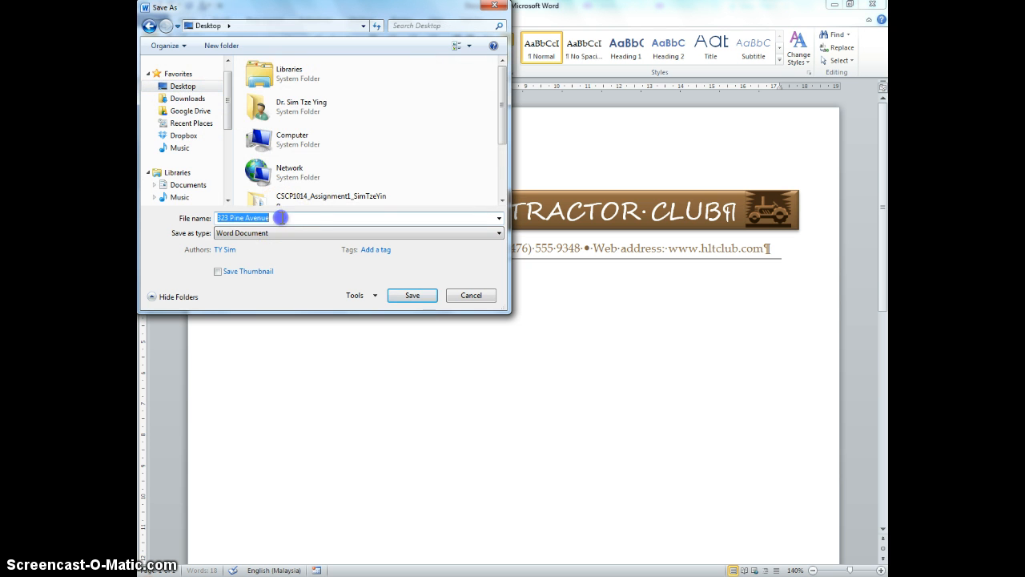
{"action": "type", "text": "Letterhead"}
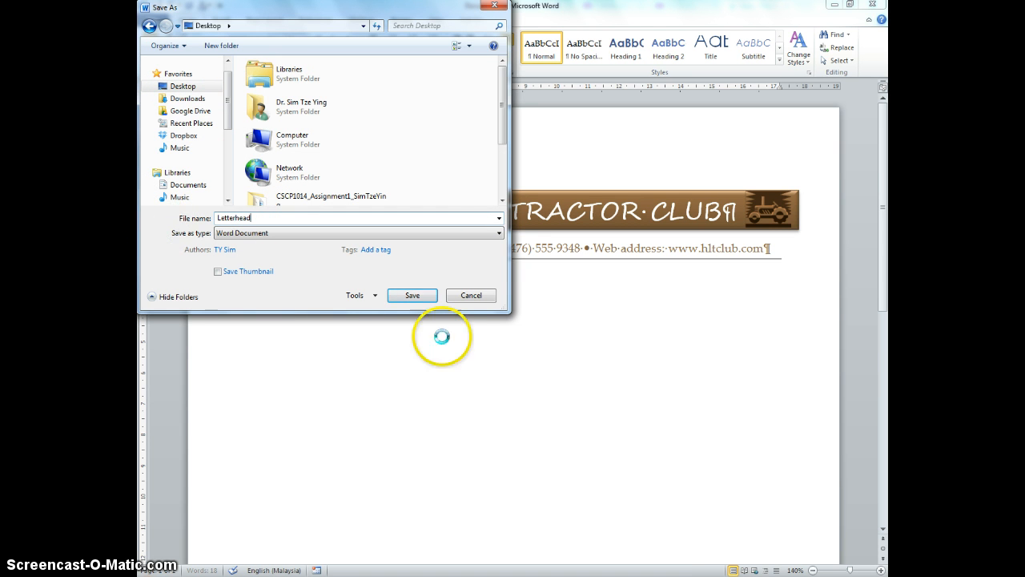
{"action": "left_click", "coordinate": [418, 295]}
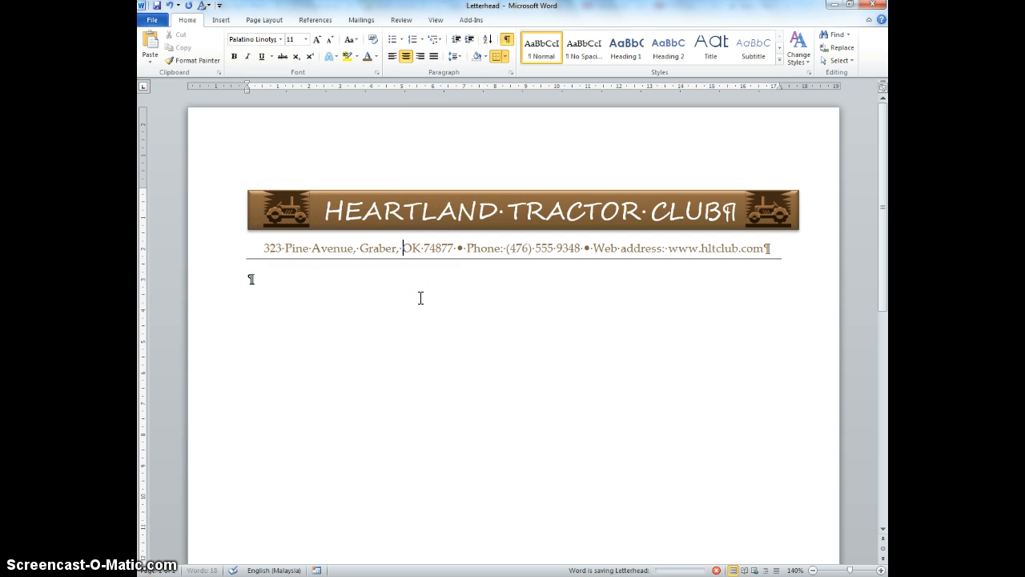
{"action": "left_click", "coordinate": [384, 373]}
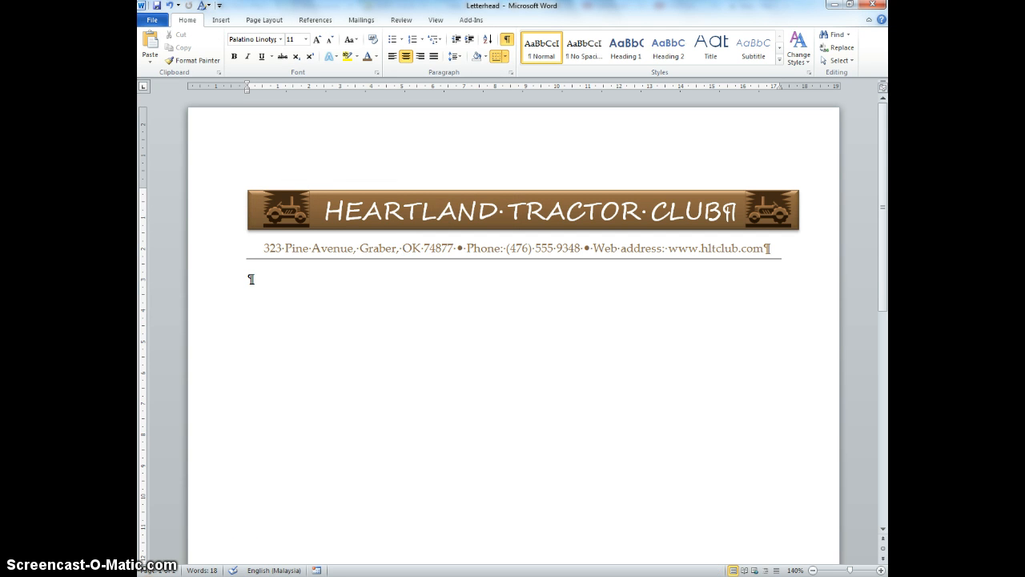